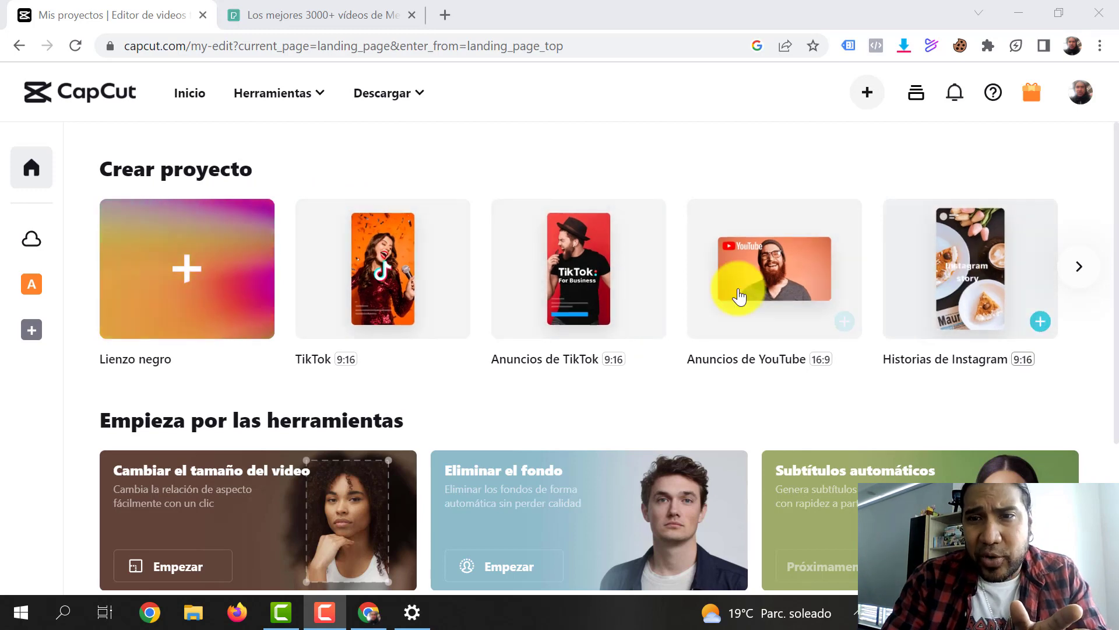
Look through the project templates and create a new project from the blank canvas "Lienzo negro".
click(1078, 266)
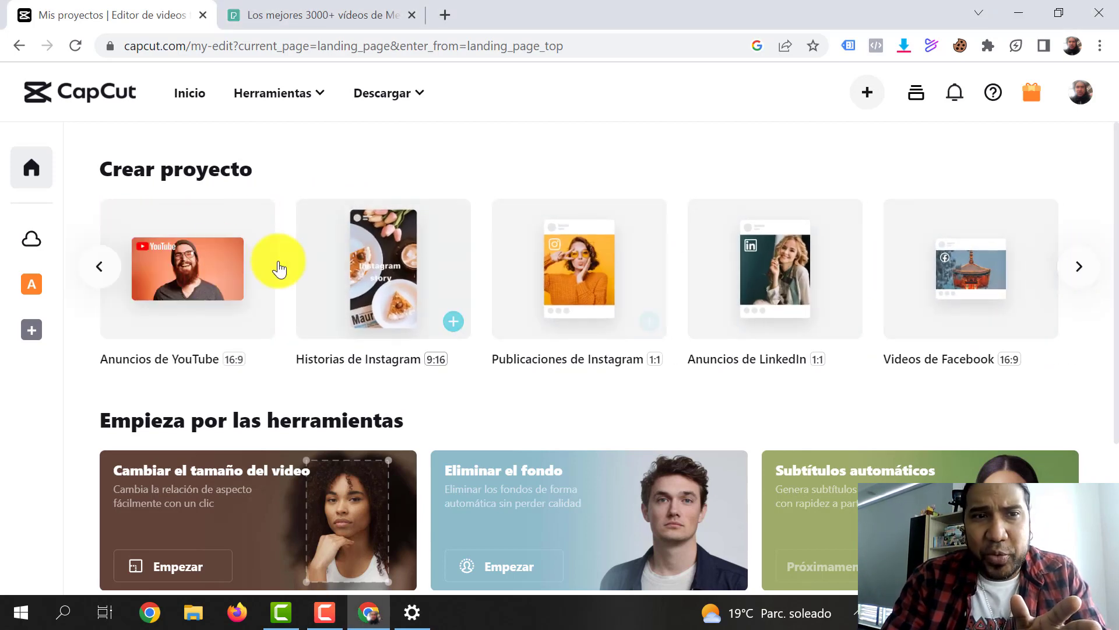
click(97, 267)
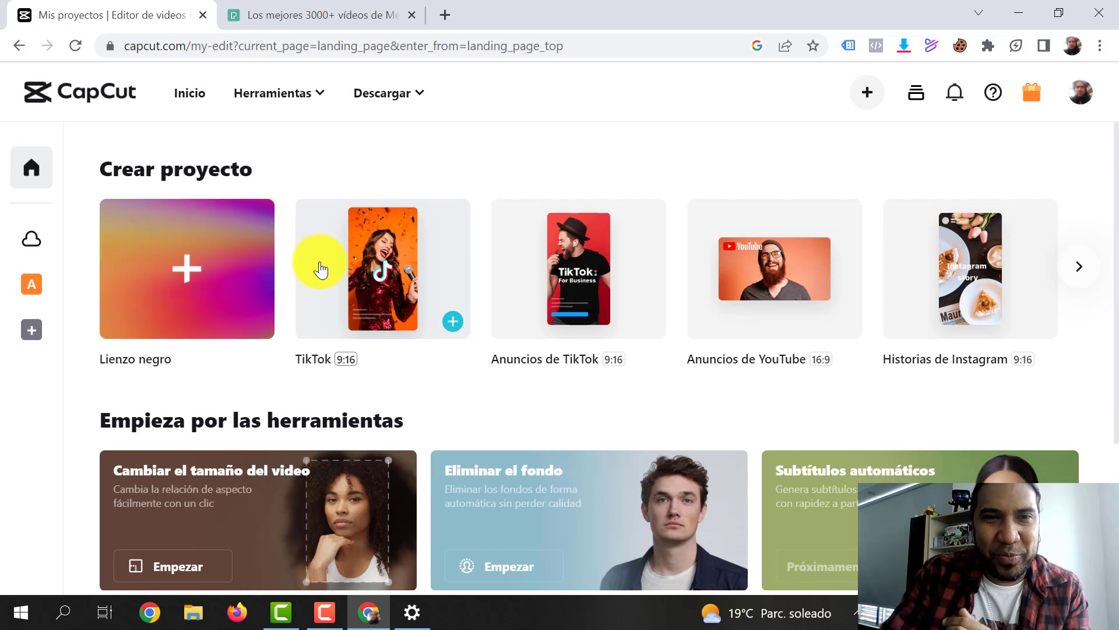
click(210, 251)
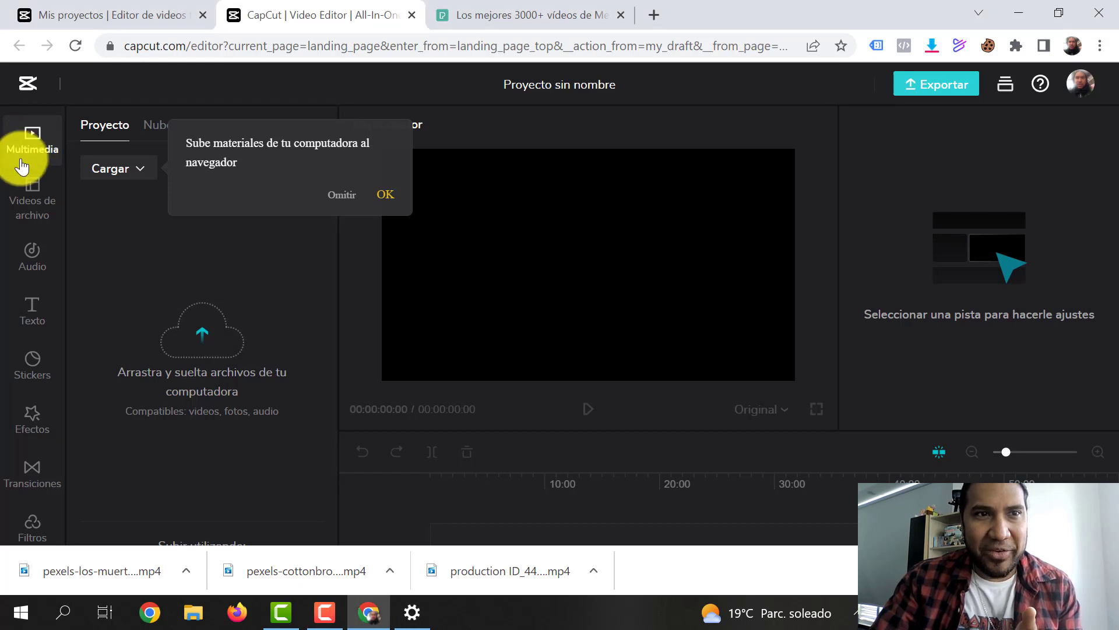
Dismiss the upload tip and browse the stock videos, including the Animation and Cut-out categories.
click(34, 205)
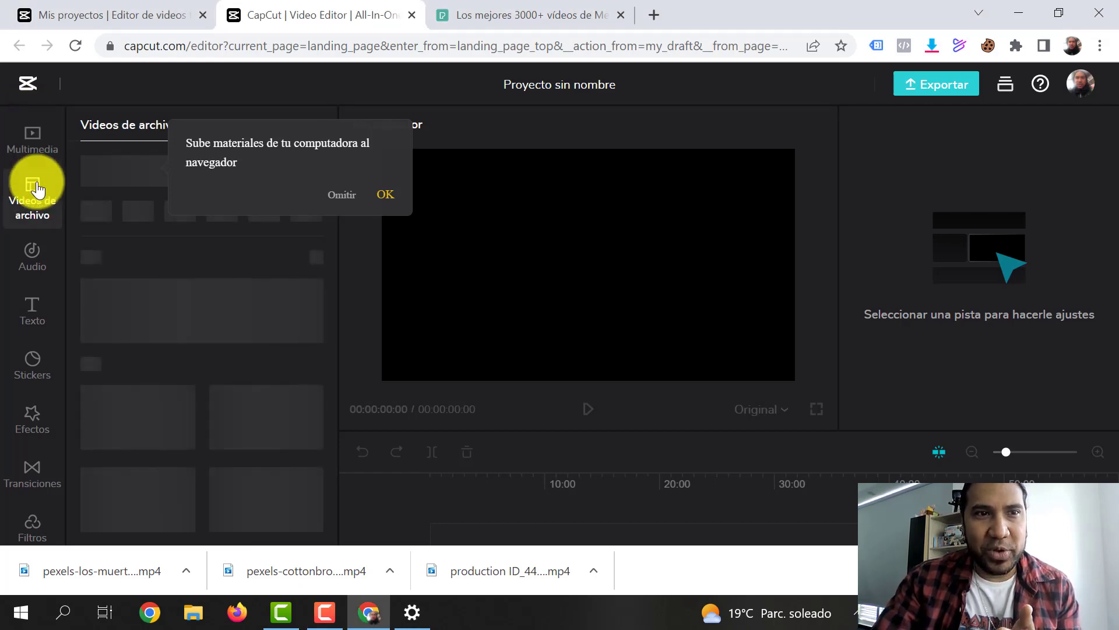
click(383, 196)
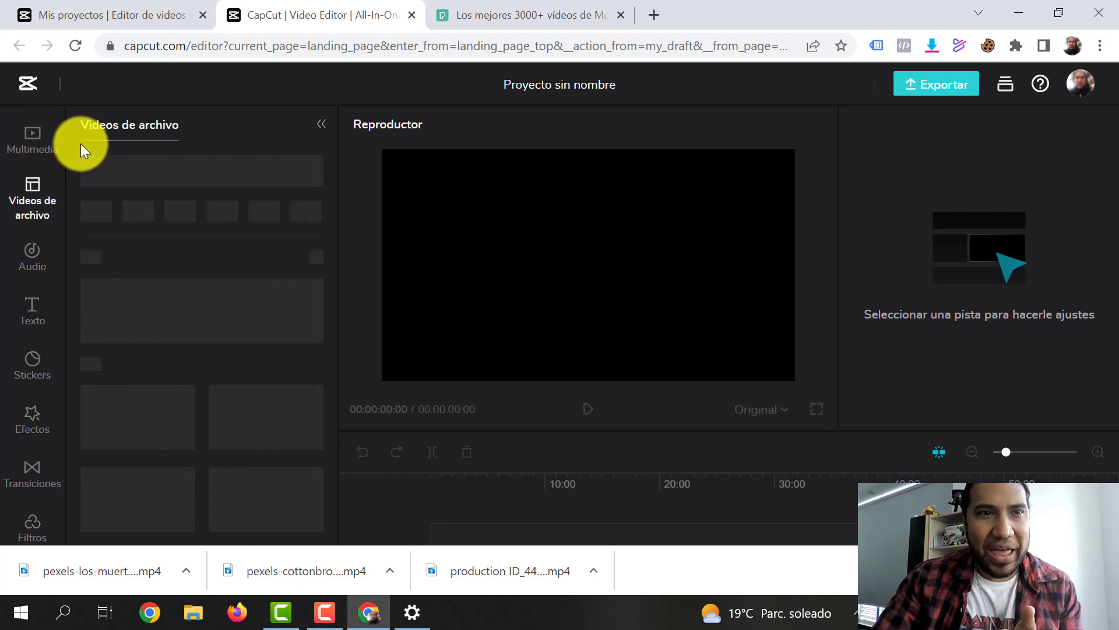
click(30, 138)
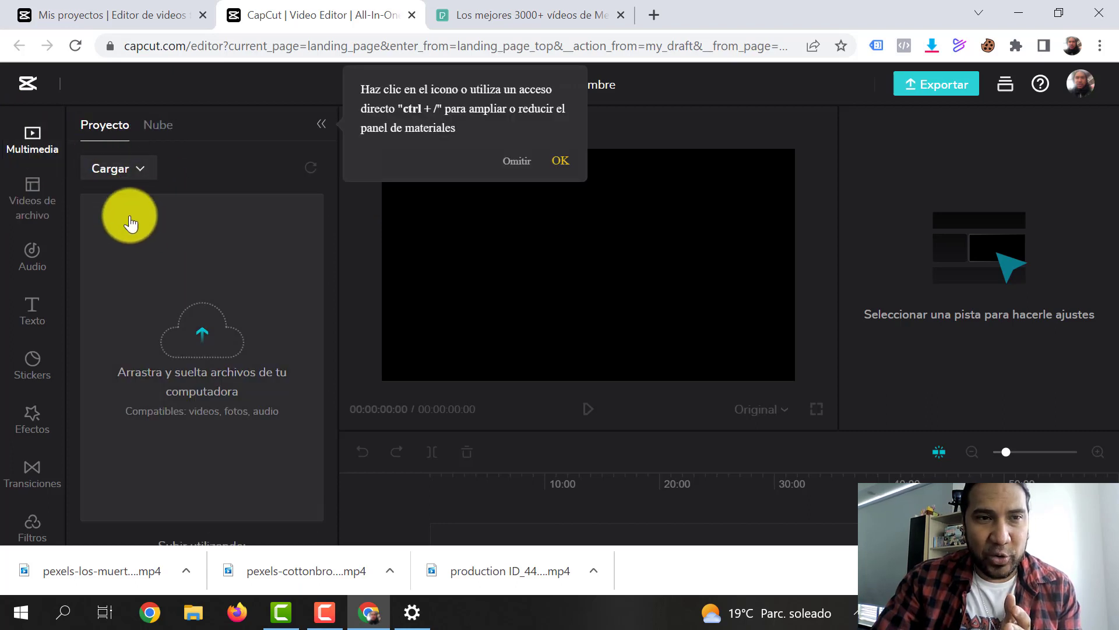
click(40, 197)
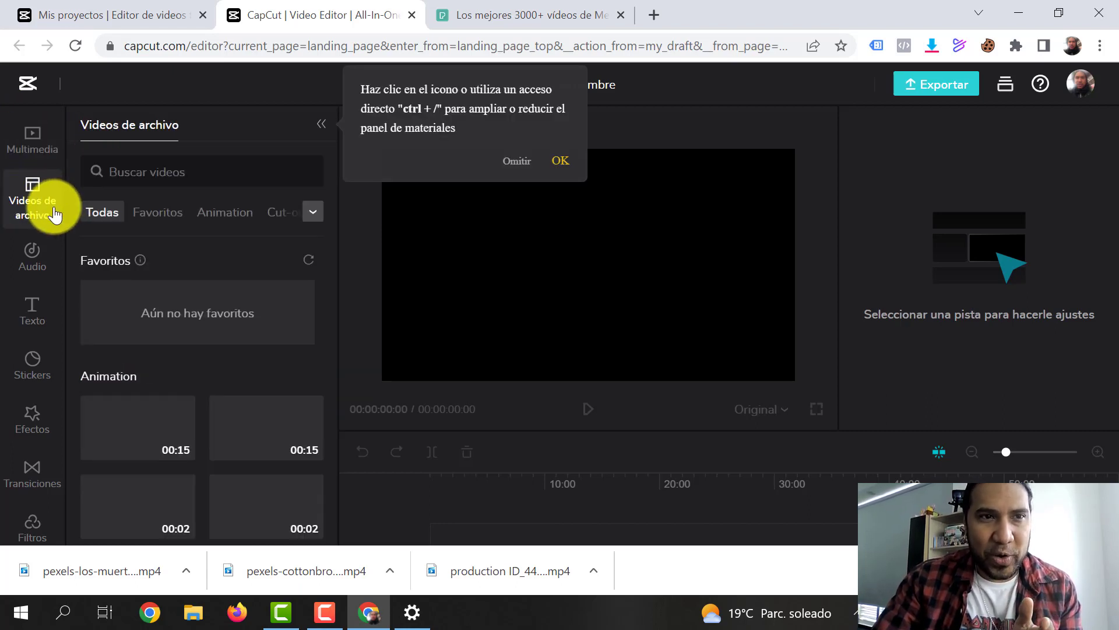
scroll(191, 417, down, 10)
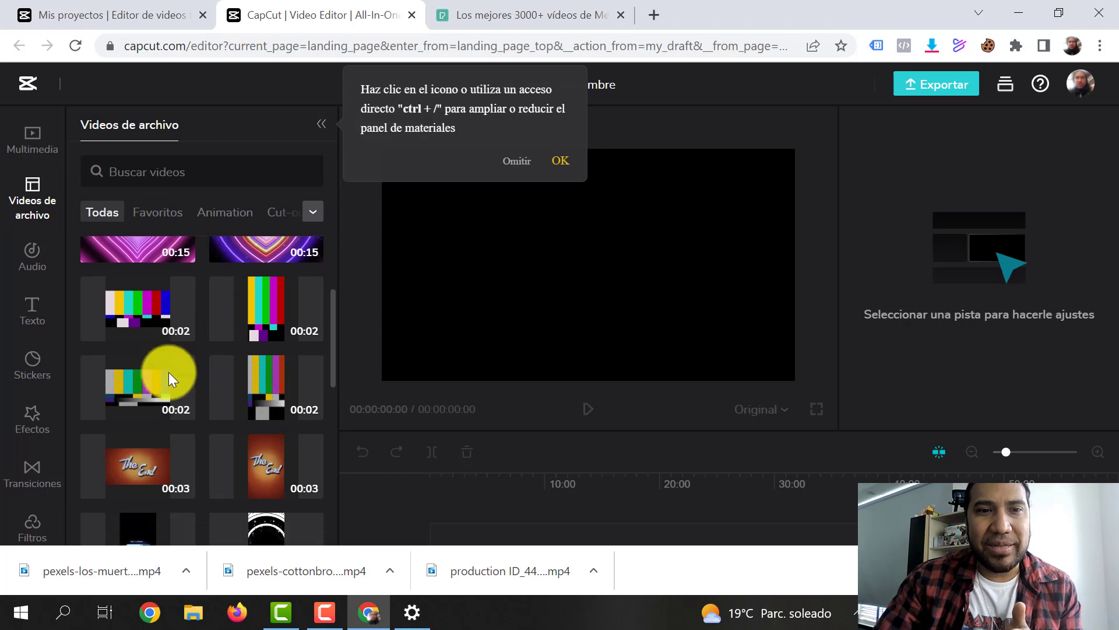
click(159, 219)
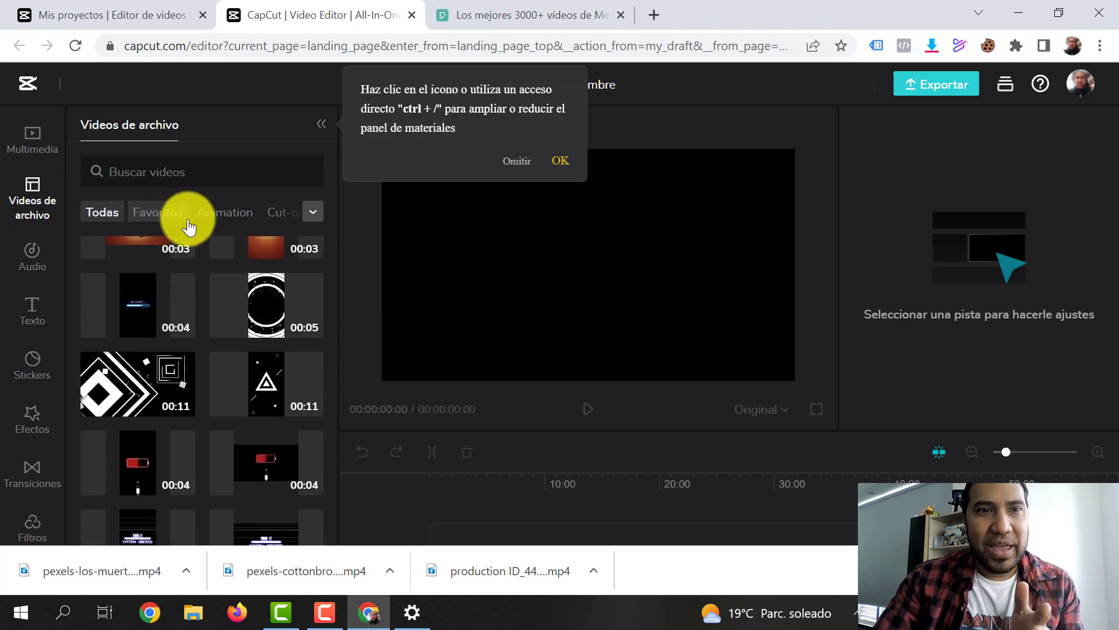
click(226, 218)
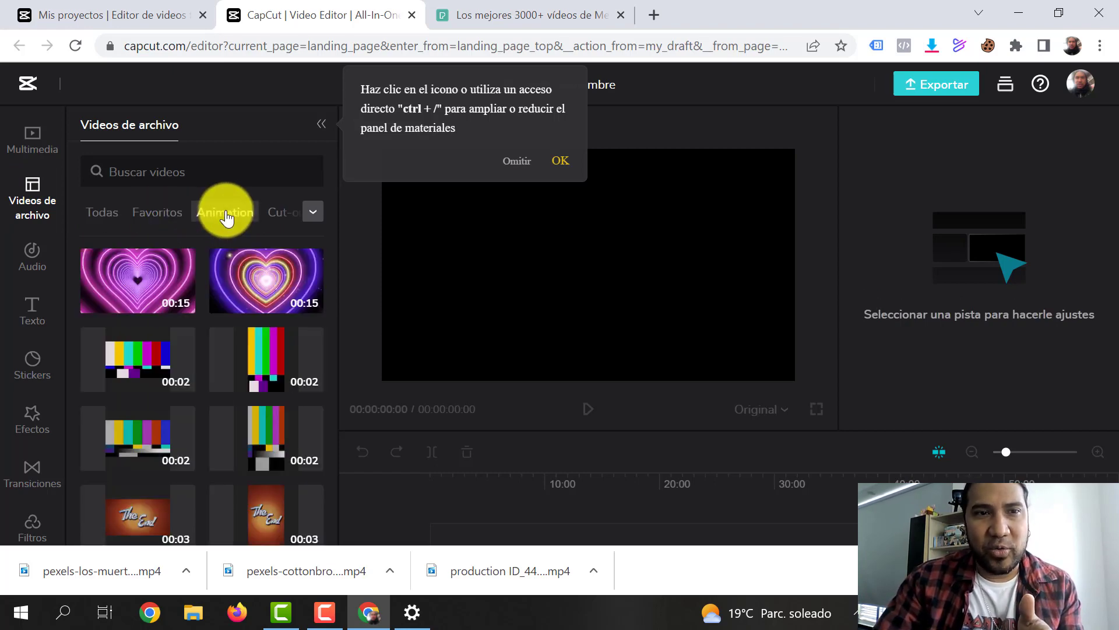
click(277, 213)
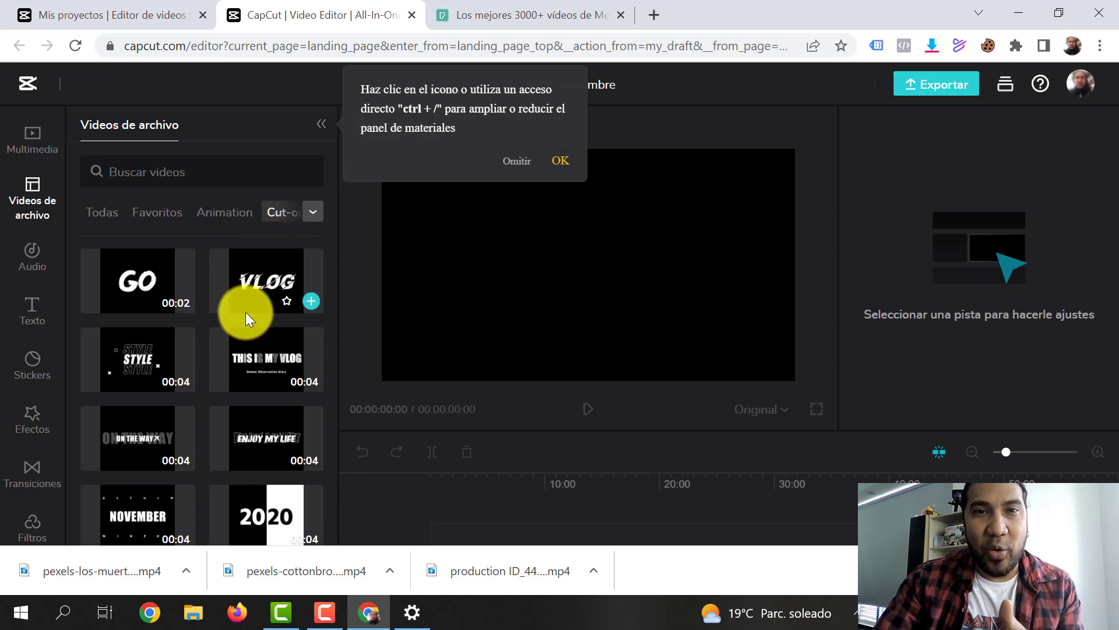
Browse the recommended songs in the music library and dismiss the tip about resizing the materials area.
click(42, 267)
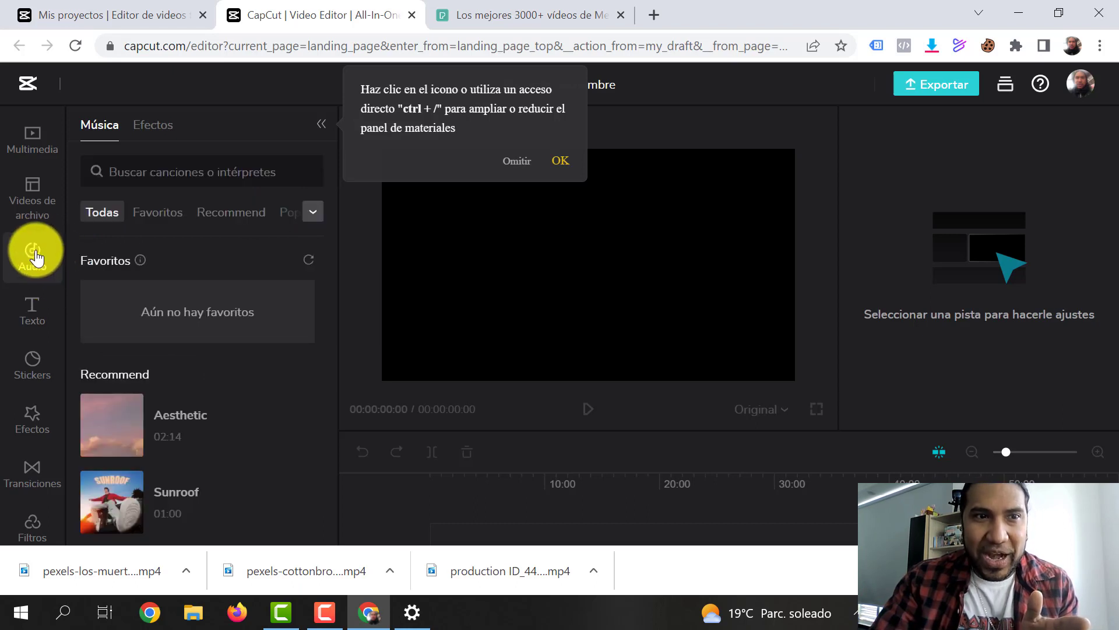
scroll(197, 317, down, 3)
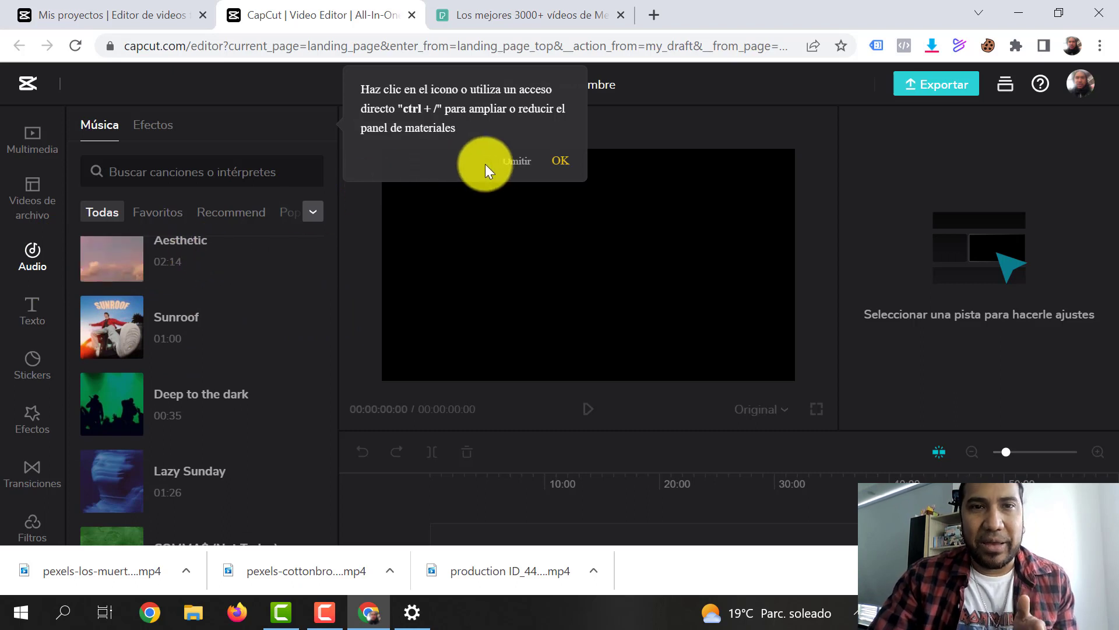
click(561, 167)
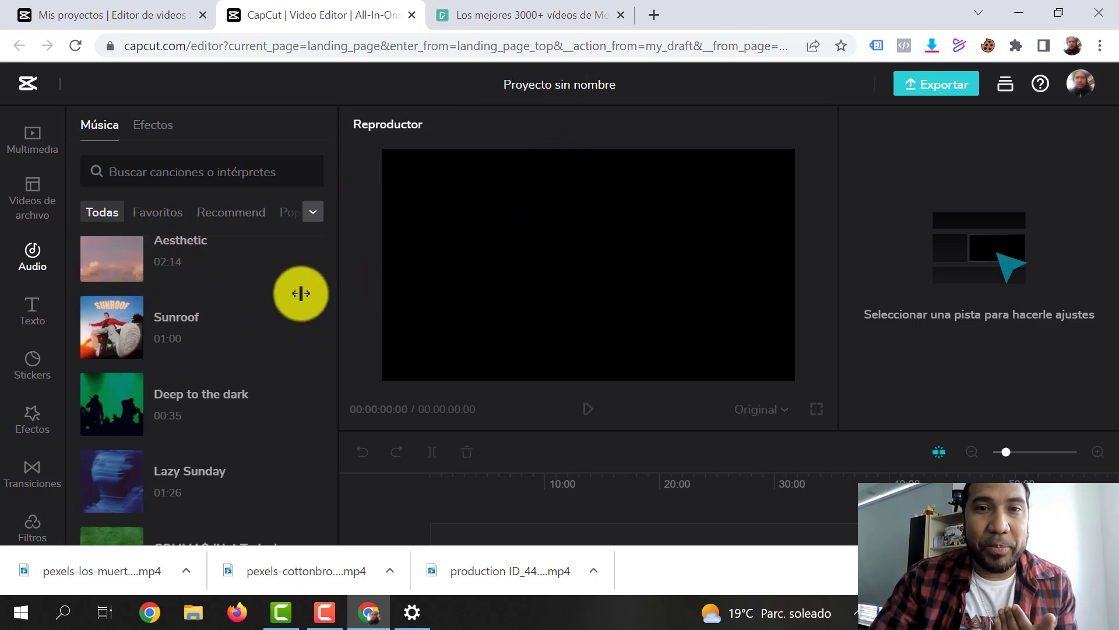
scroll(167, 330, down, 1)
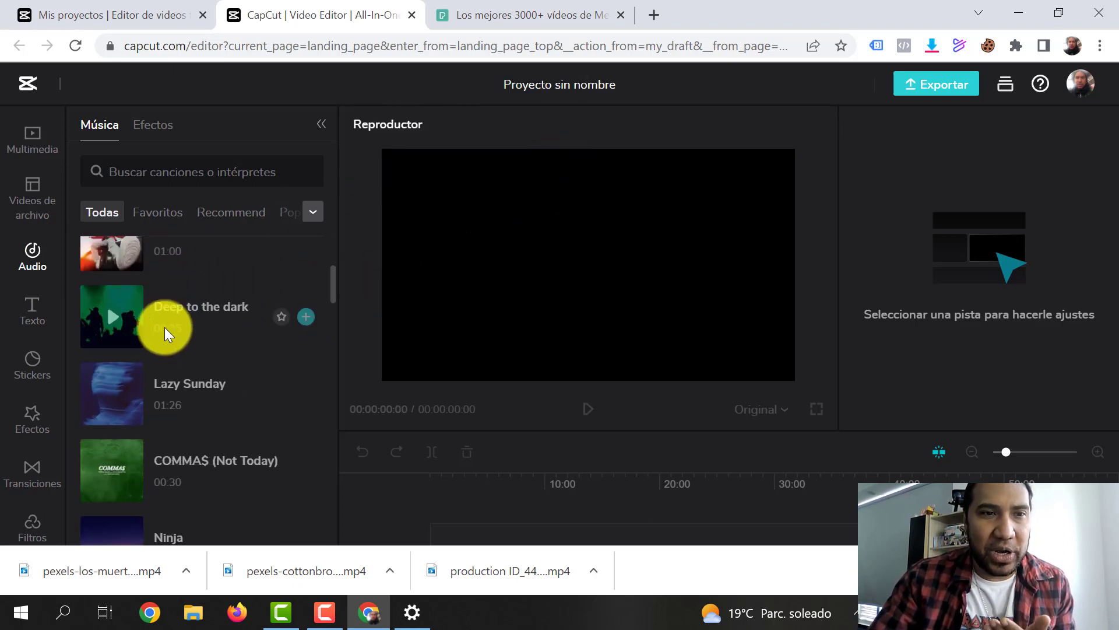
Examine the new text styles and the trending stickers available for the project.
click(30, 315)
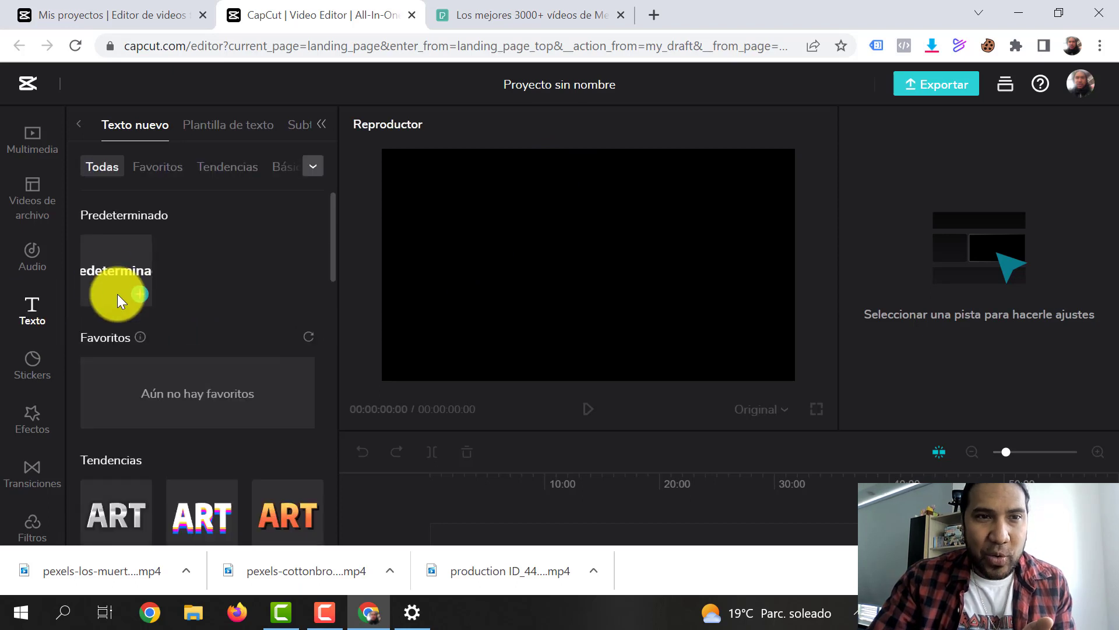
scroll(168, 312, down, 3)
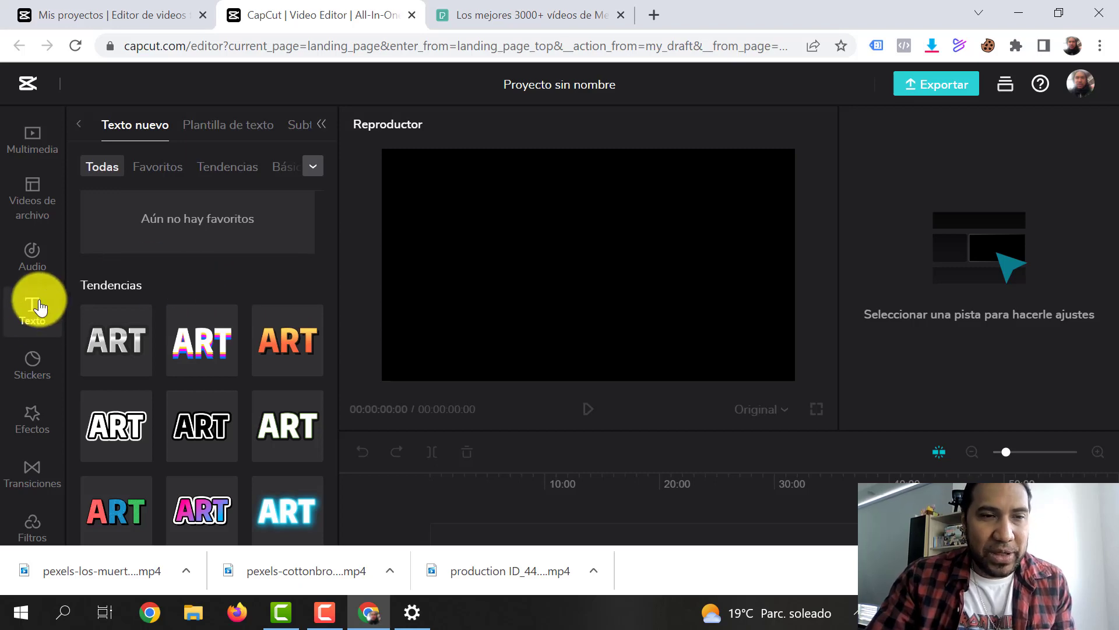
click(31, 361)
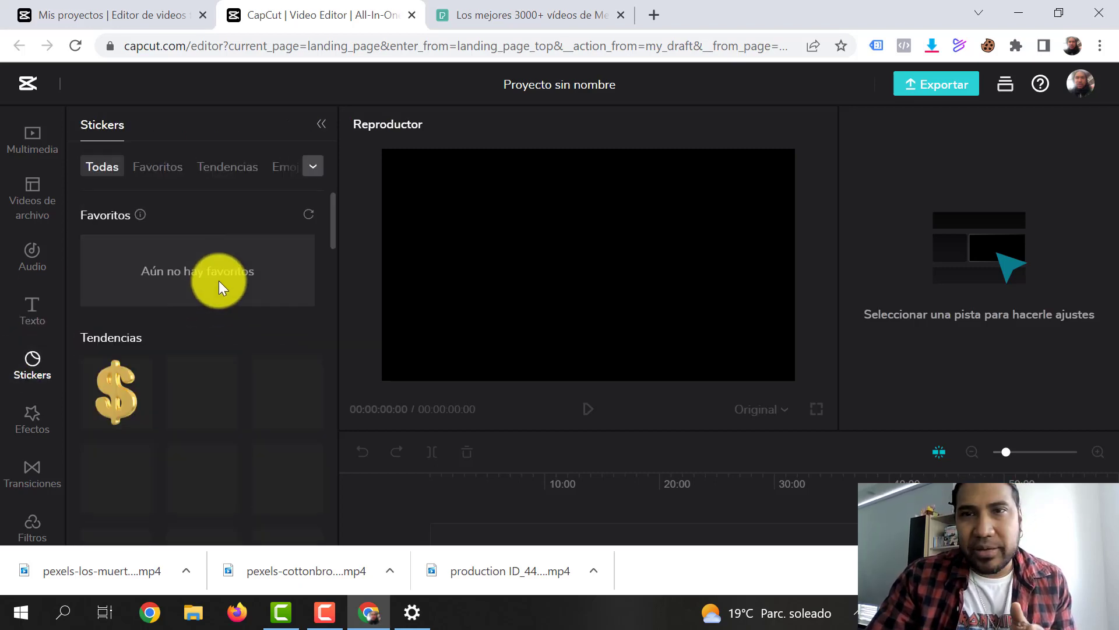
scroll(187, 350, down, 3)
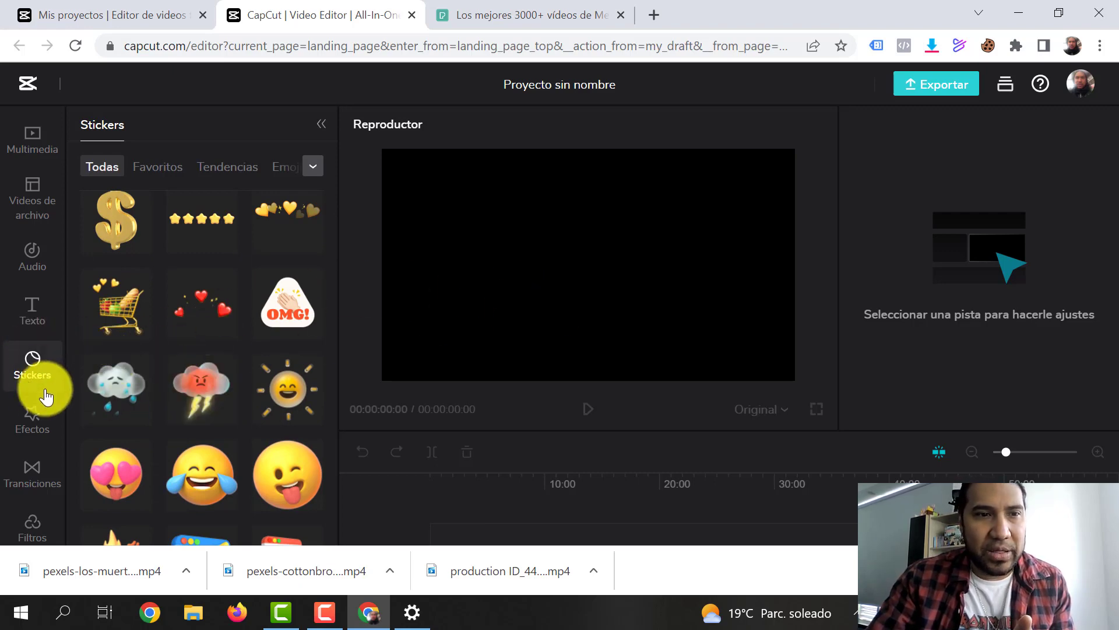
Examine the available video effects, transitions and filters.
click(33, 415)
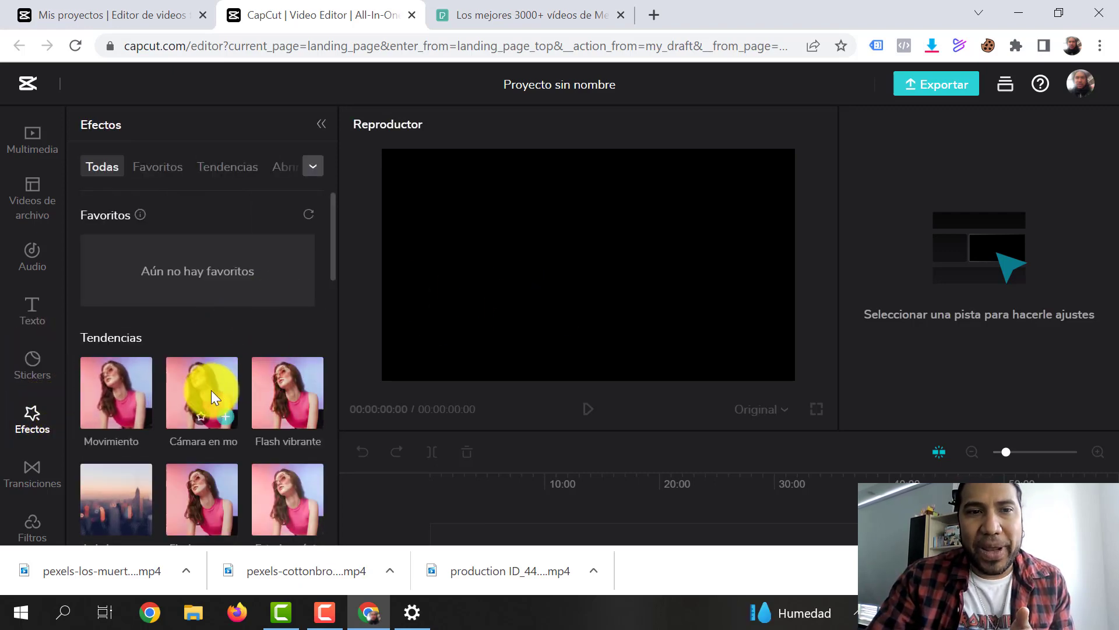
scroll(82, 393, down, 2)
click(36, 394)
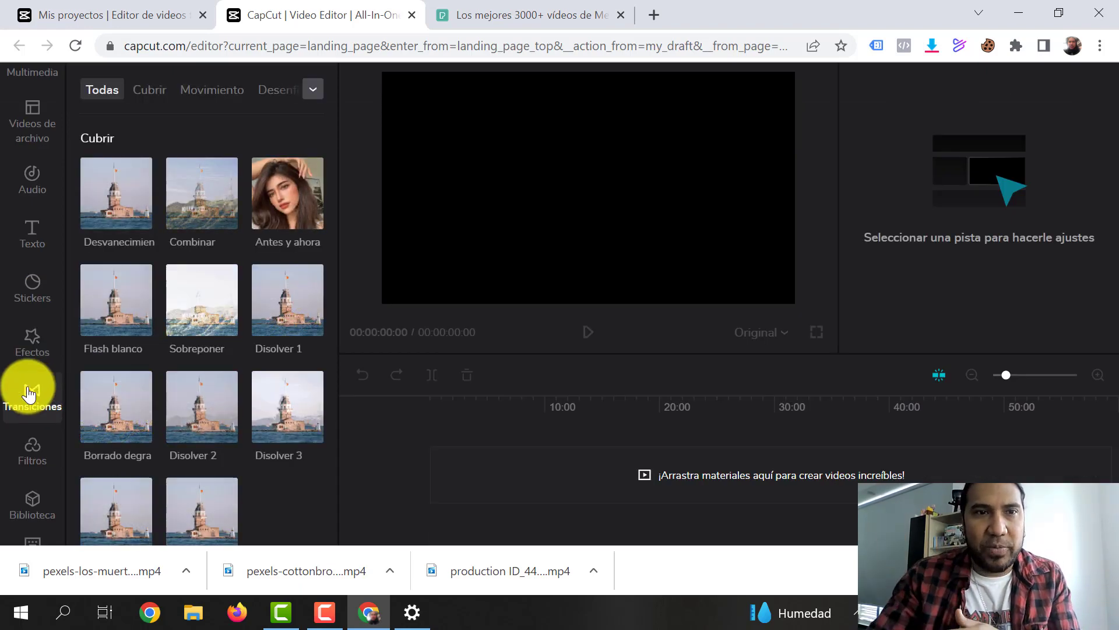
click(33, 455)
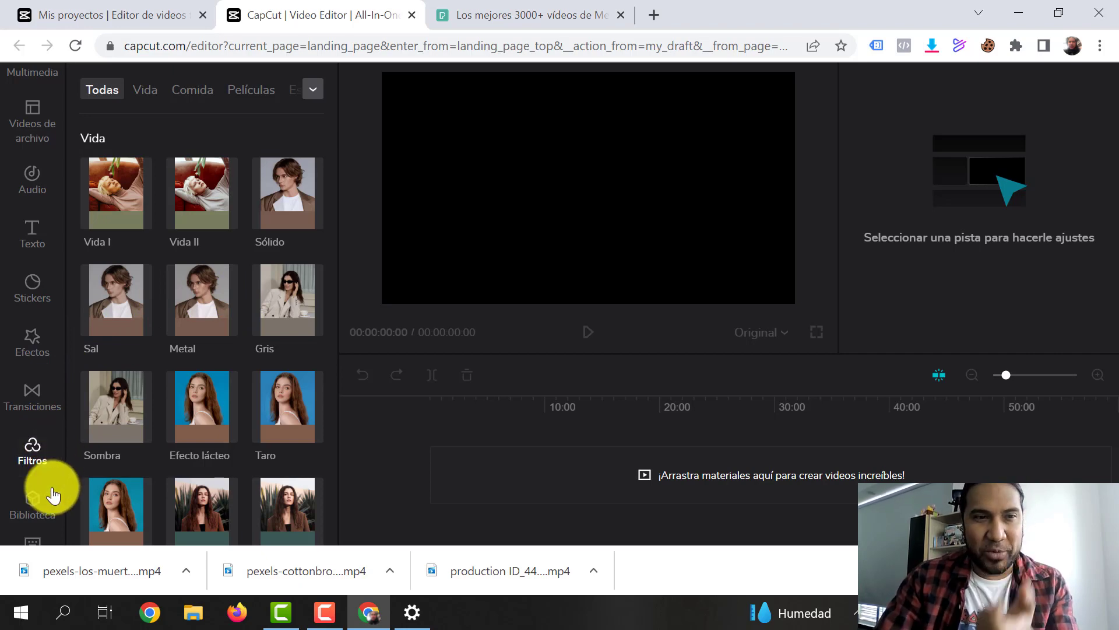
View the Biblioteca materials and the list of keyboard shortcuts, closing the list after reading it.
click(45, 511)
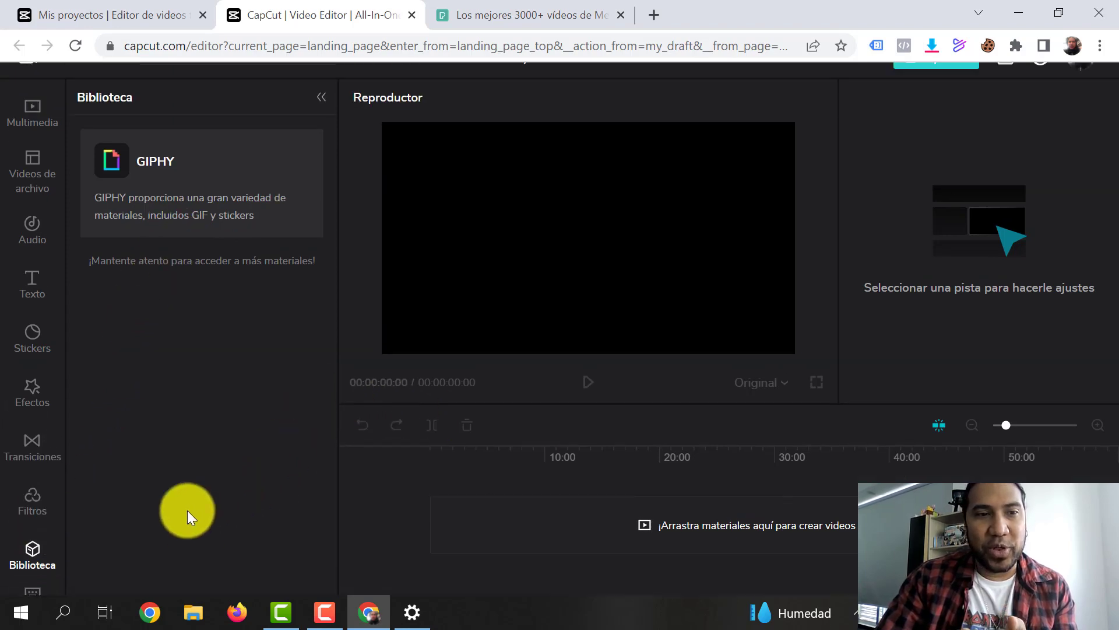
click(42, 594)
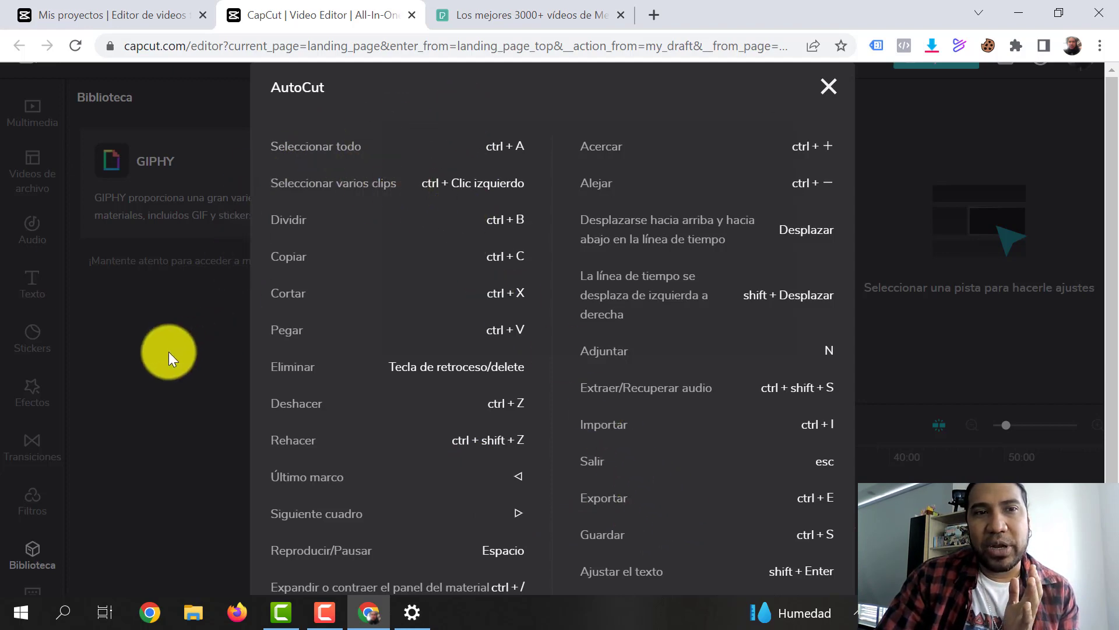
click(211, 370)
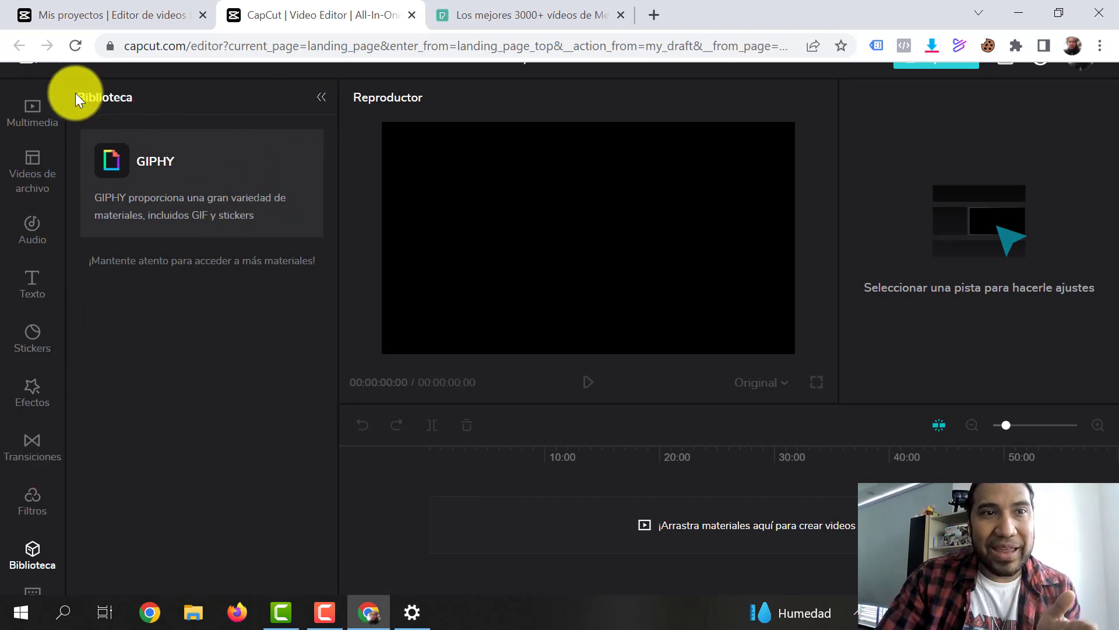
Review the project's media upload area, revisiting the stock videos and audio before returning to it.
click(33, 113)
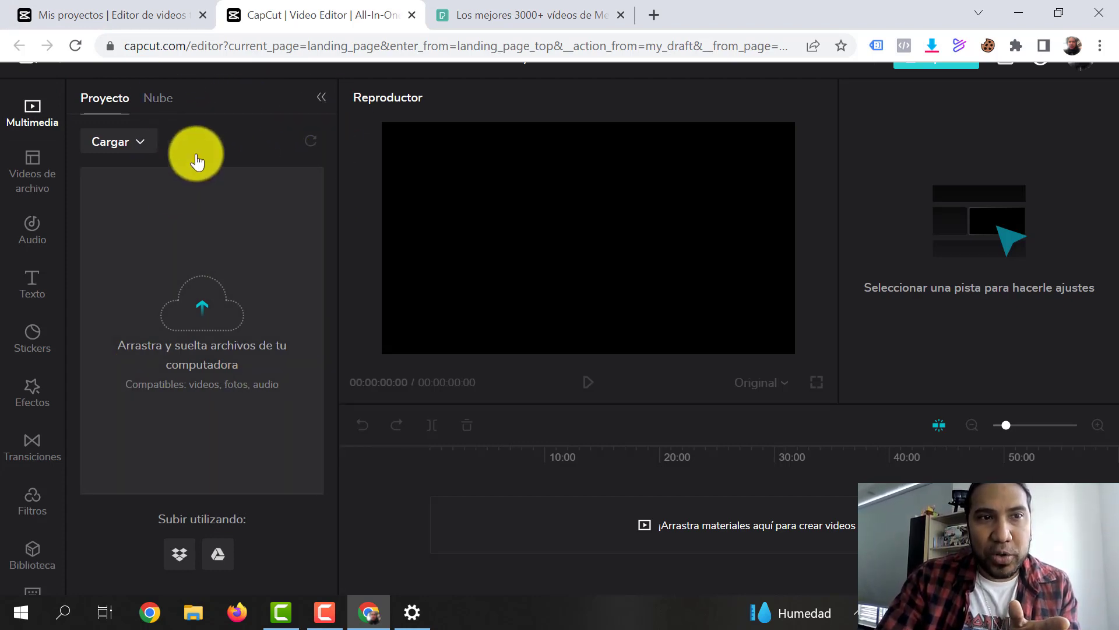
click(33, 169)
click(35, 230)
click(44, 175)
click(53, 111)
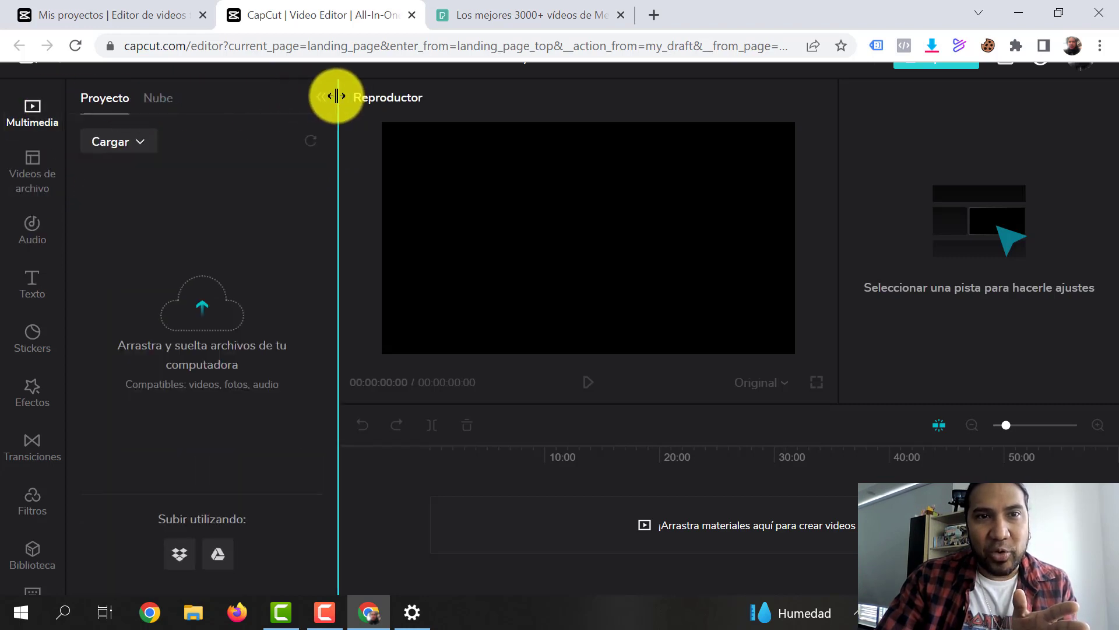
Collapse the materials area and expand it again, twice.
click(321, 99)
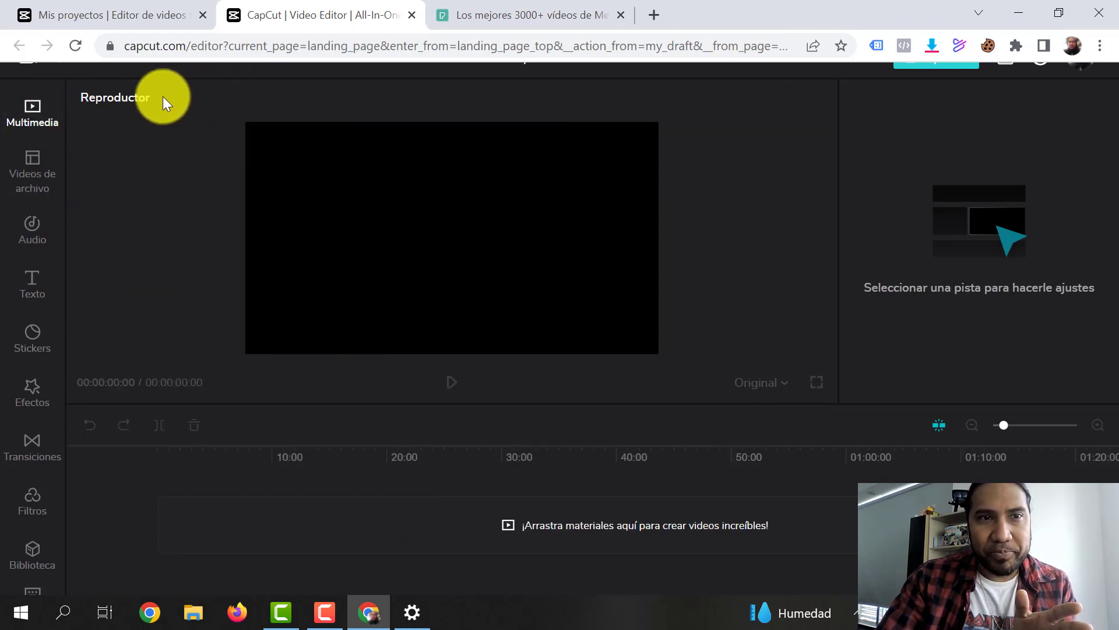
click(55, 109)
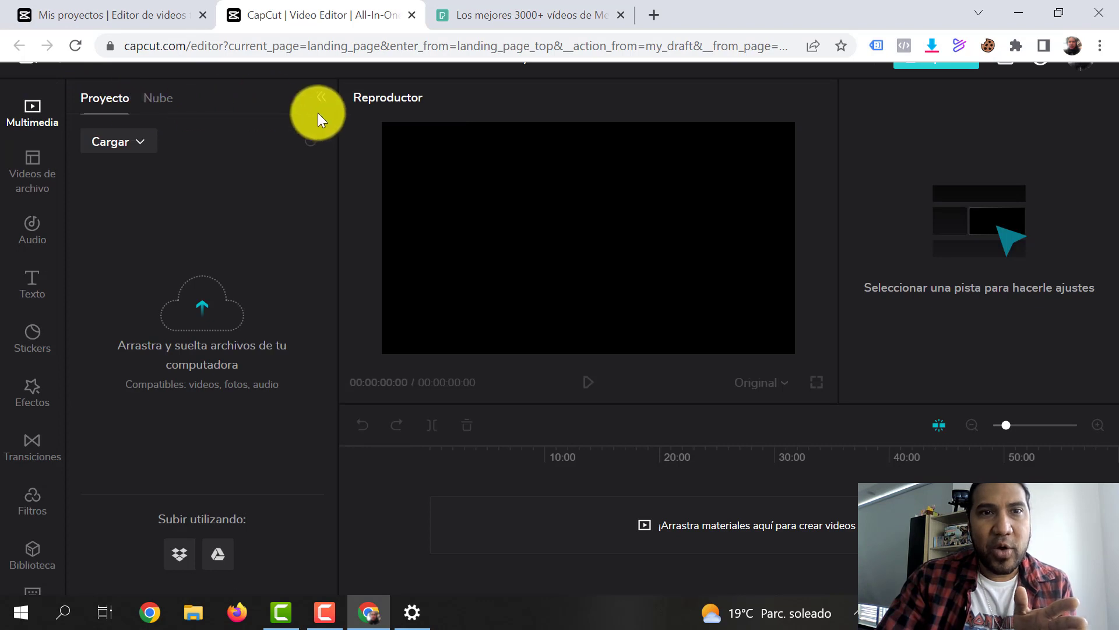
click(322, 100)
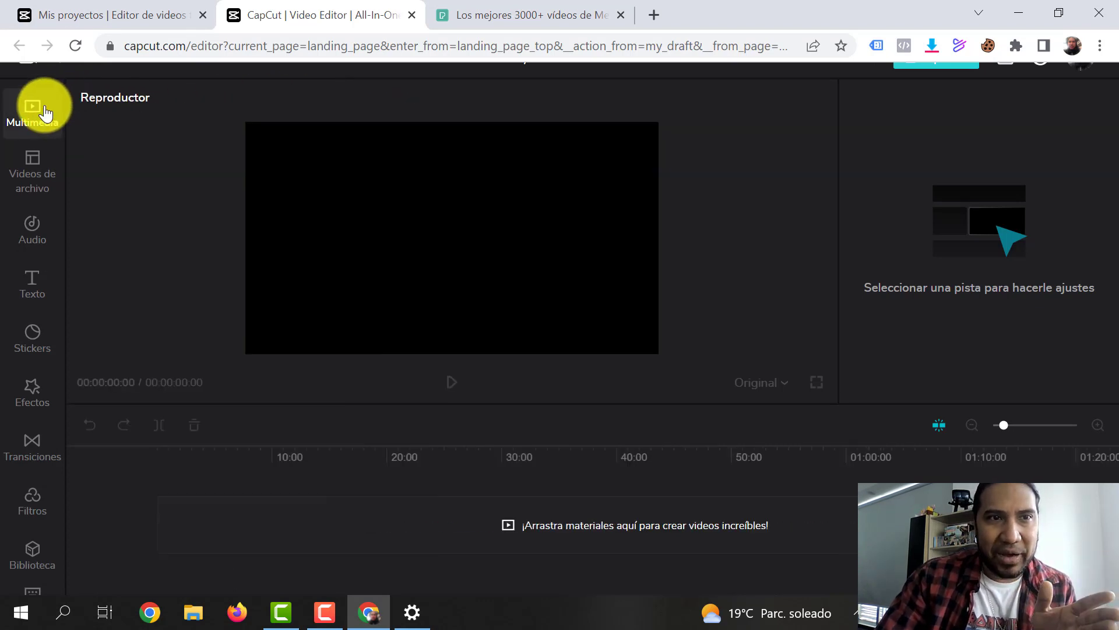
click(281, 110)
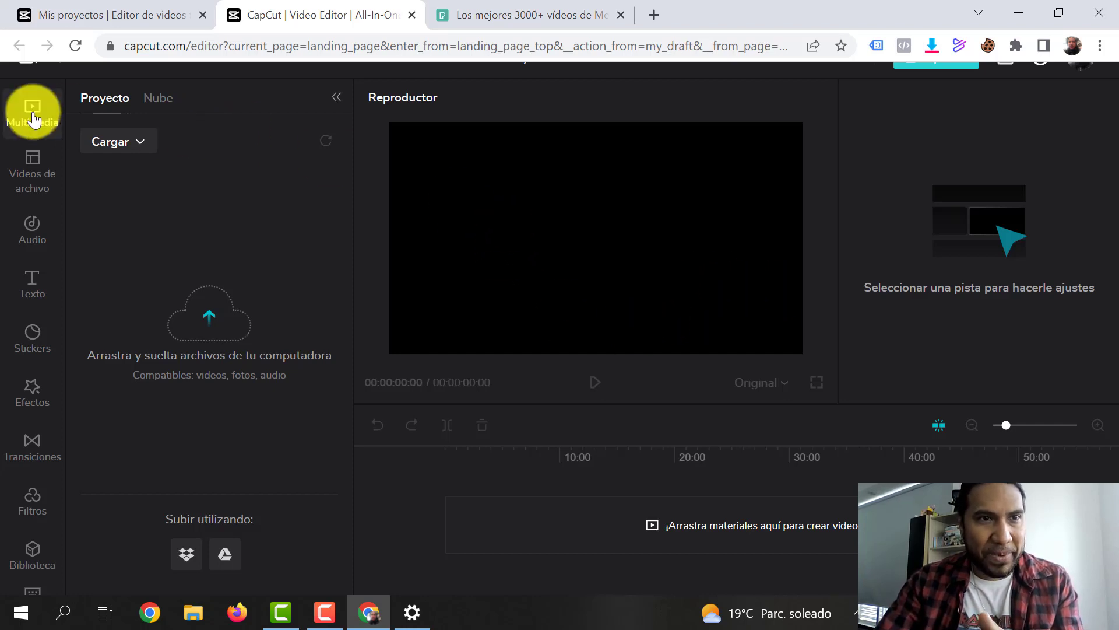
Add the second neon heart clip from the Animation stock videos to the timeline, dismiss the clip tip and play it.
click(39, 188)
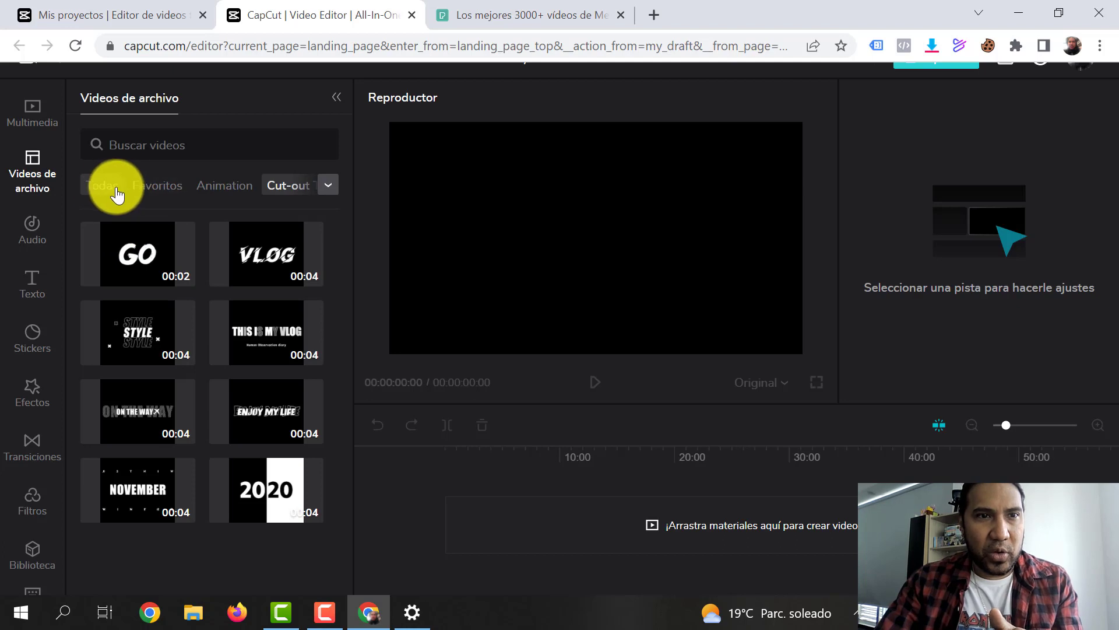
click(225, 185)
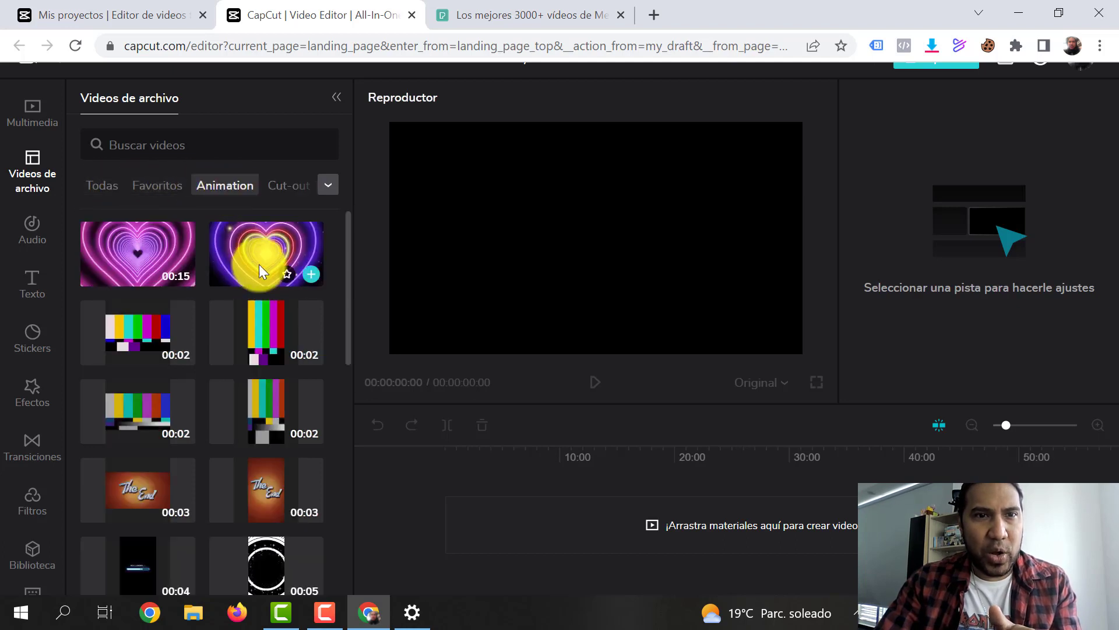
click(313, 276)
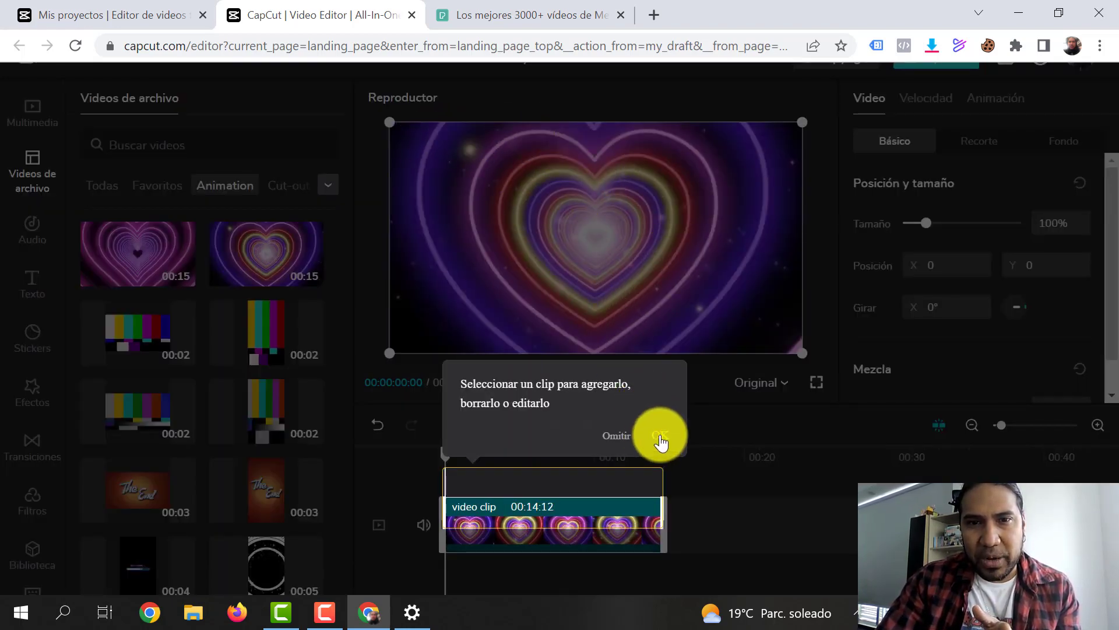
click(657, 442)
key(space)
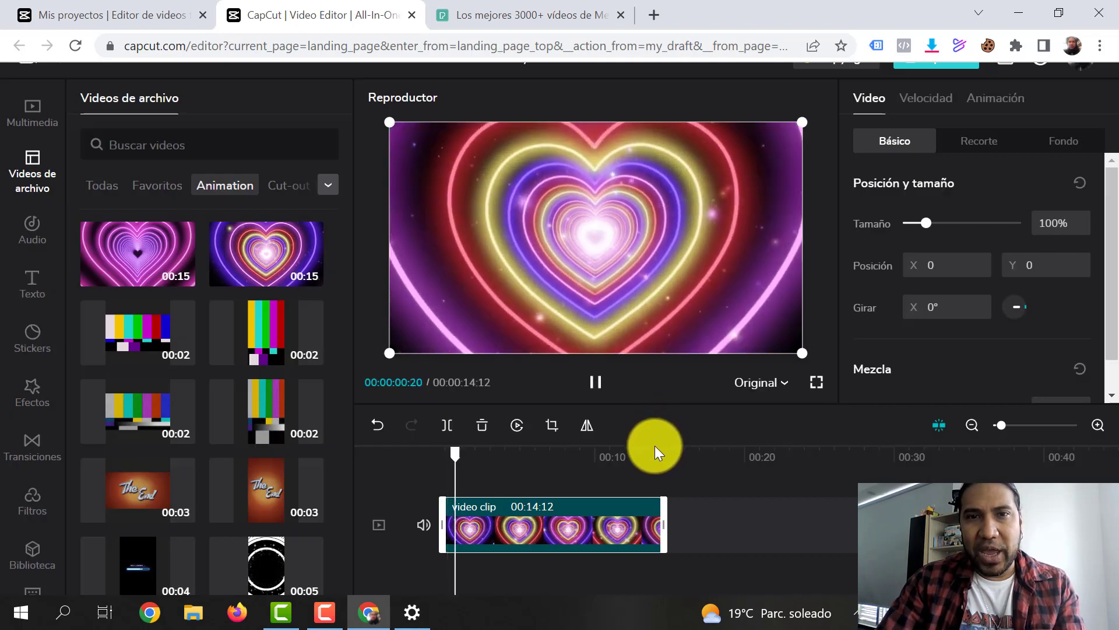
Pause the neon heart clip, scrub the playhead to about 7 seconds, and play a short stretch before pausing again.
key(space)
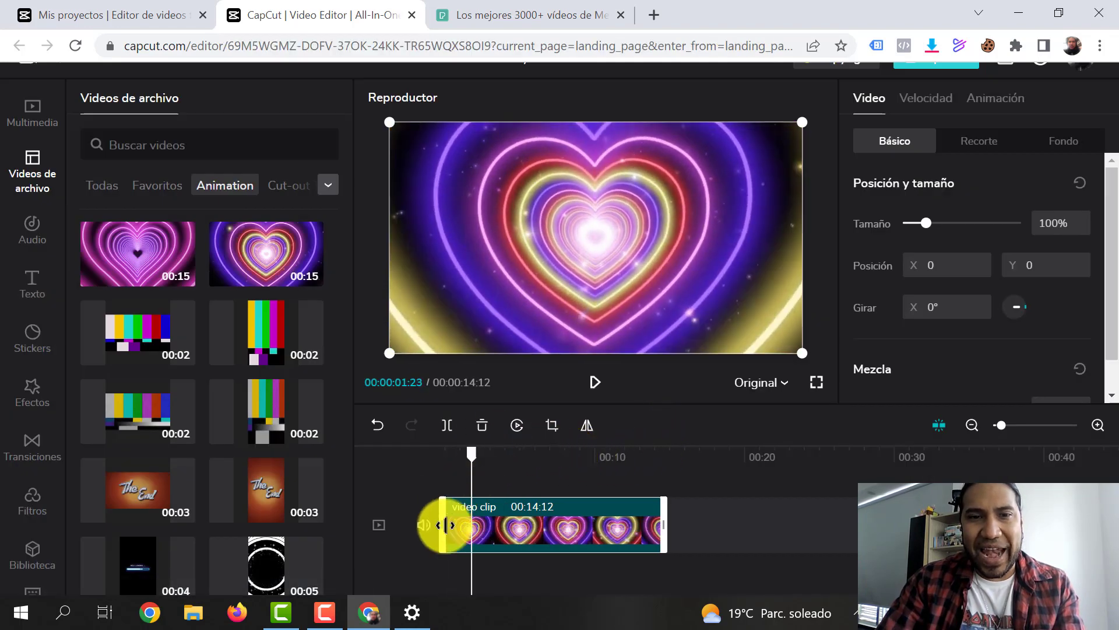
drag(473, 452, 502, 454)
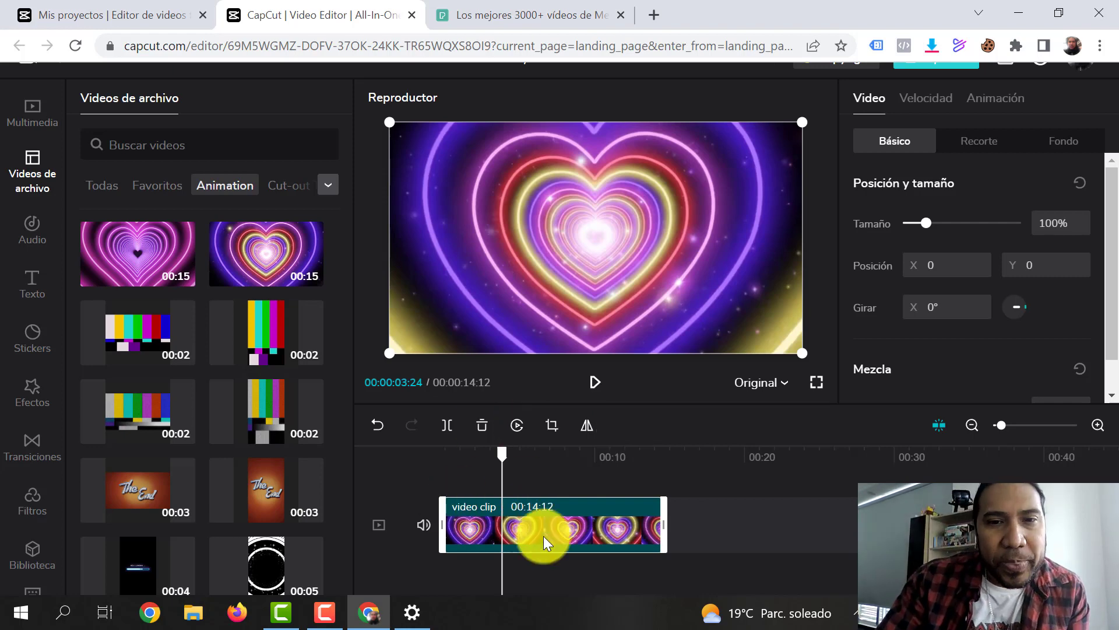
drag(504, 459, 548, 469)
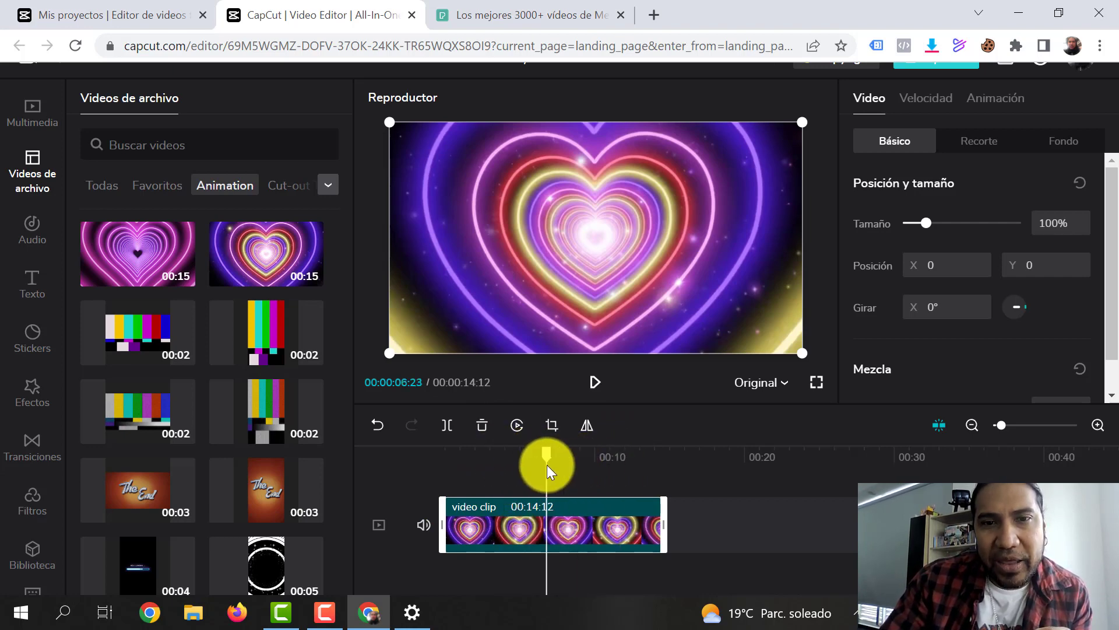
key(space)
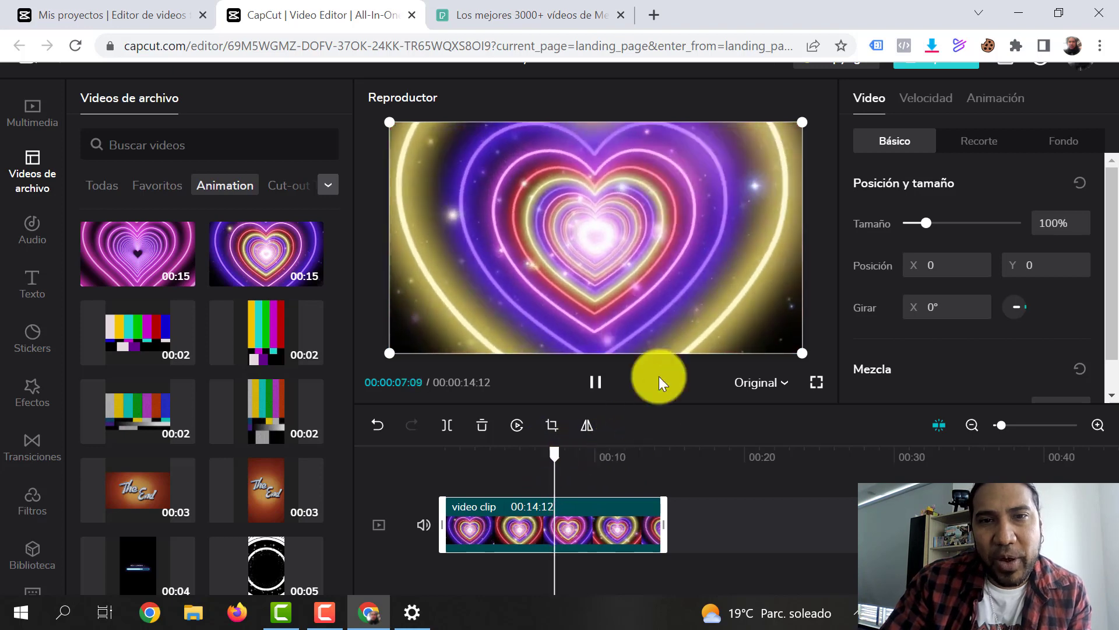
key(space)
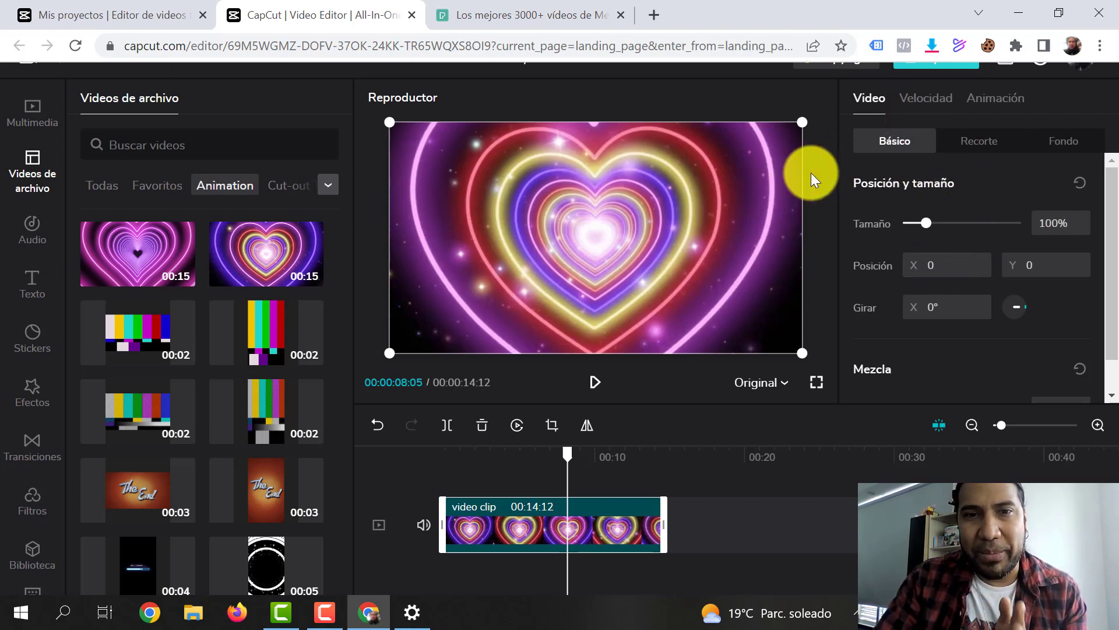
Delete the neon heart clip from the timeline.
key(ctrl+z)
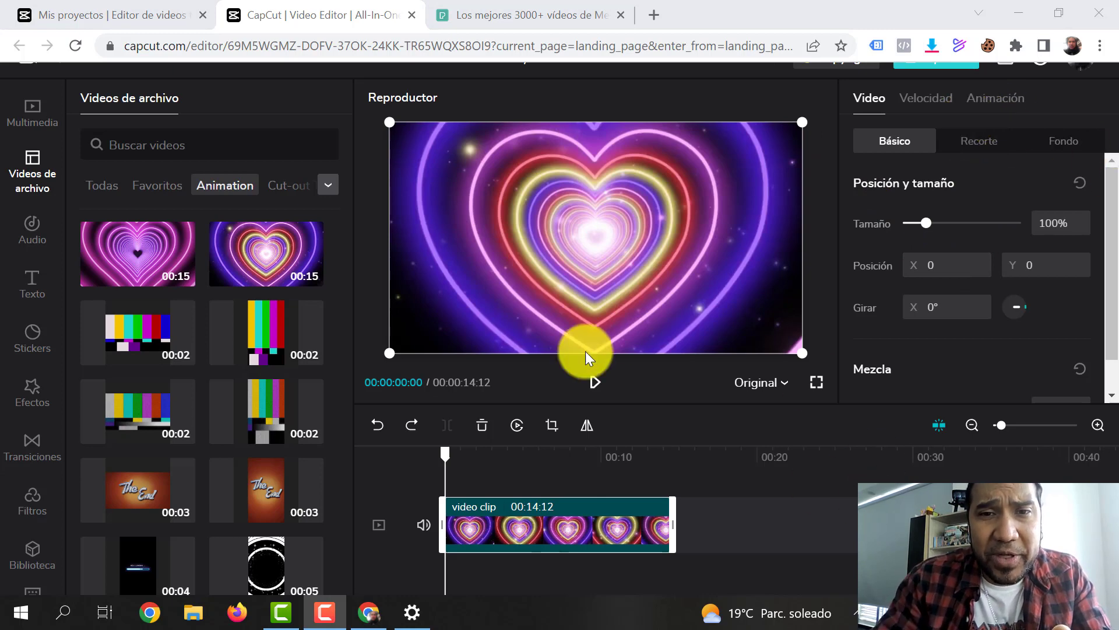
click(606, 227)
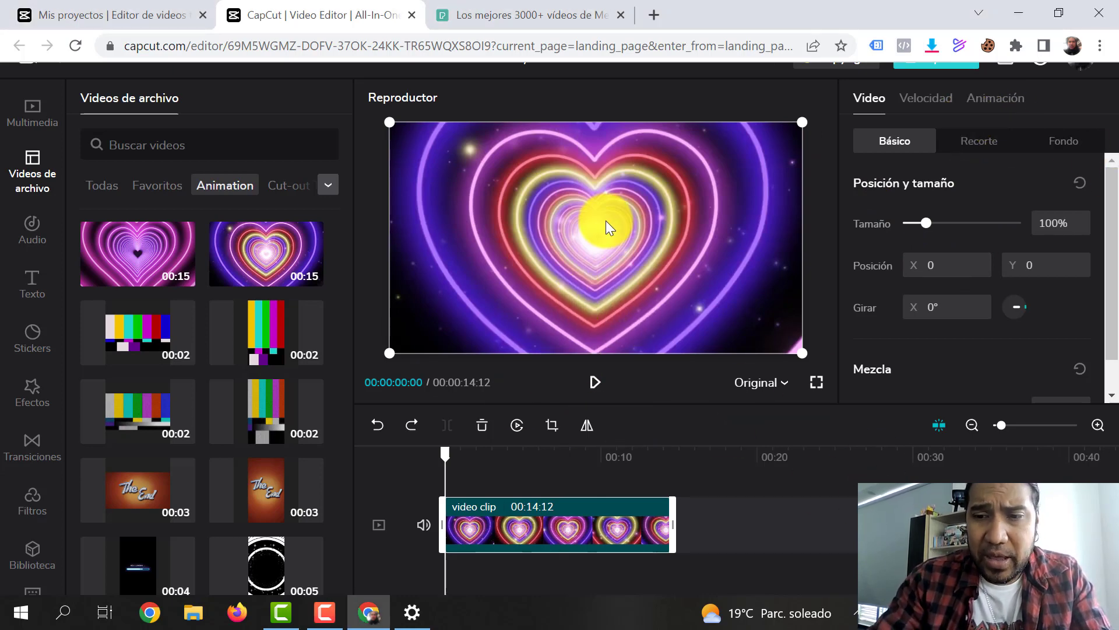
click(670, 572)
click(513, 520)
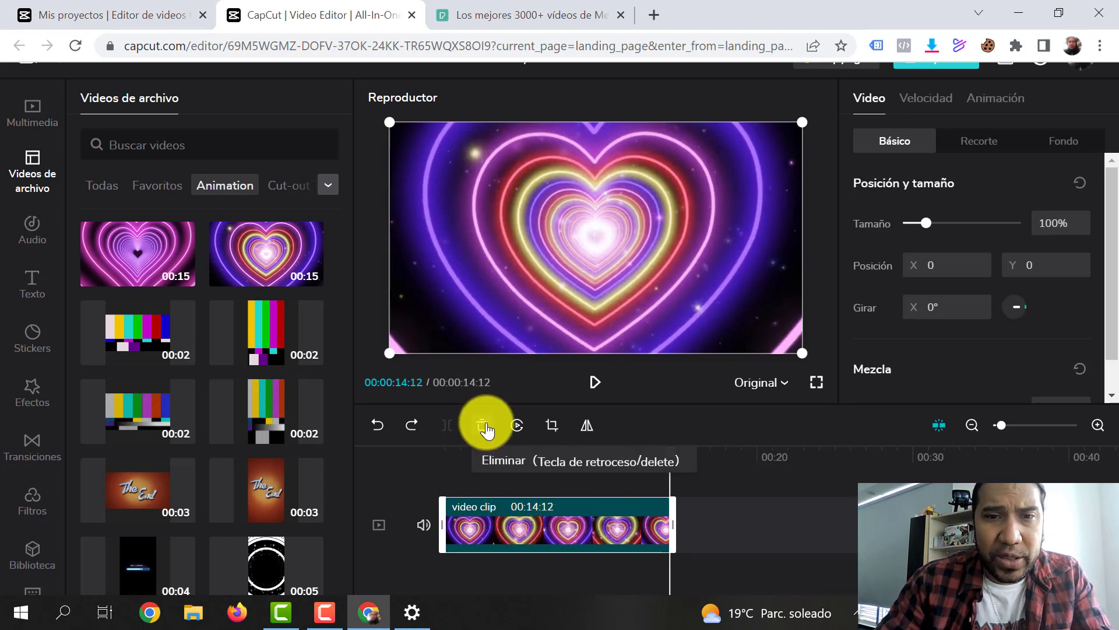
click(483, 426)
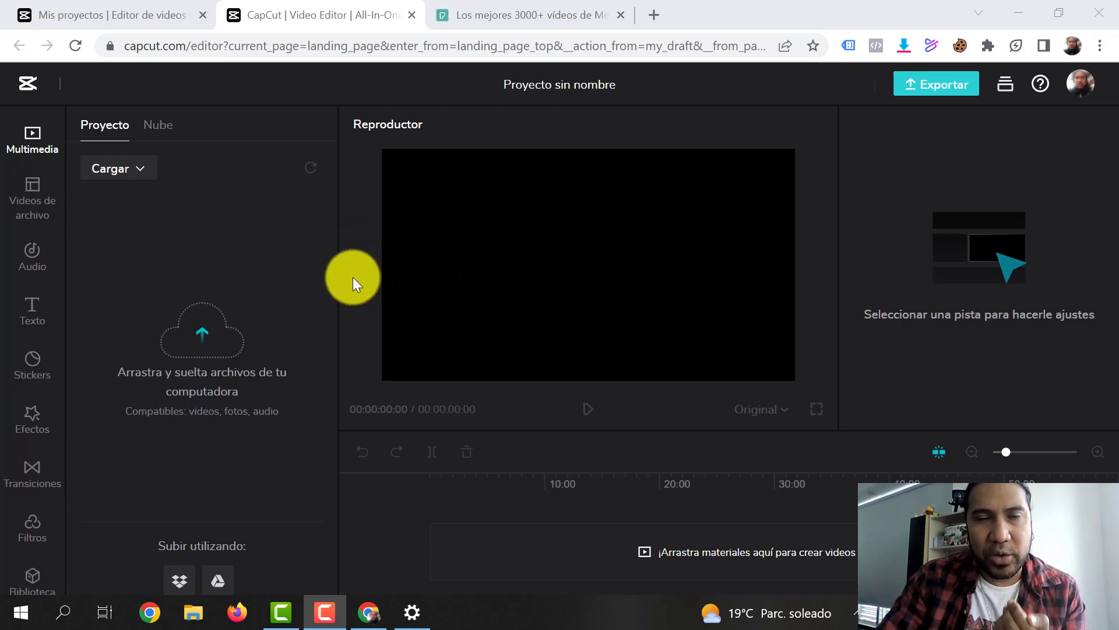
Check the meditation videos on Pexels, and upload pexels-cottonbro-5385964, pexels-los-muertos-crew-8391363 and production ID_4441007 from Descargas to the CapCut project.
click(530, 12)
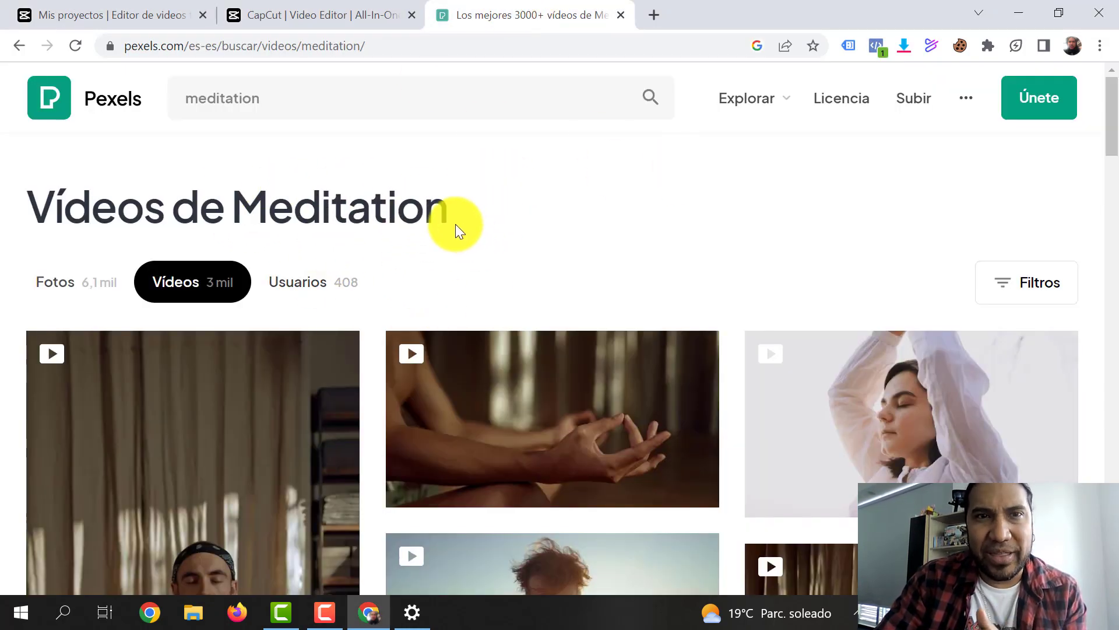
click(327, 2)
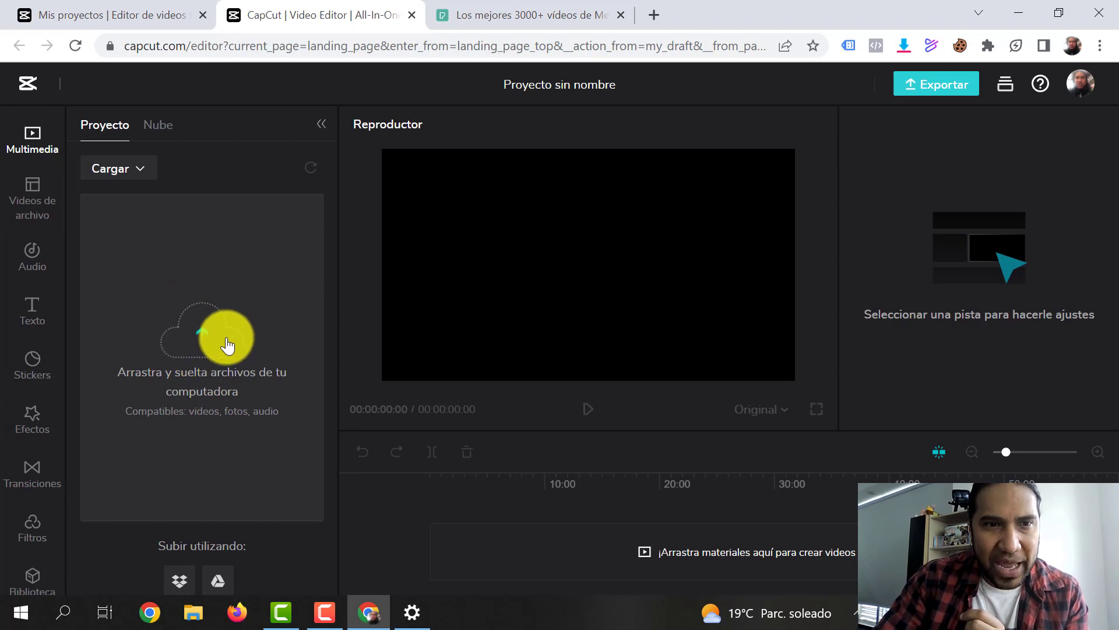
click(228, 345)
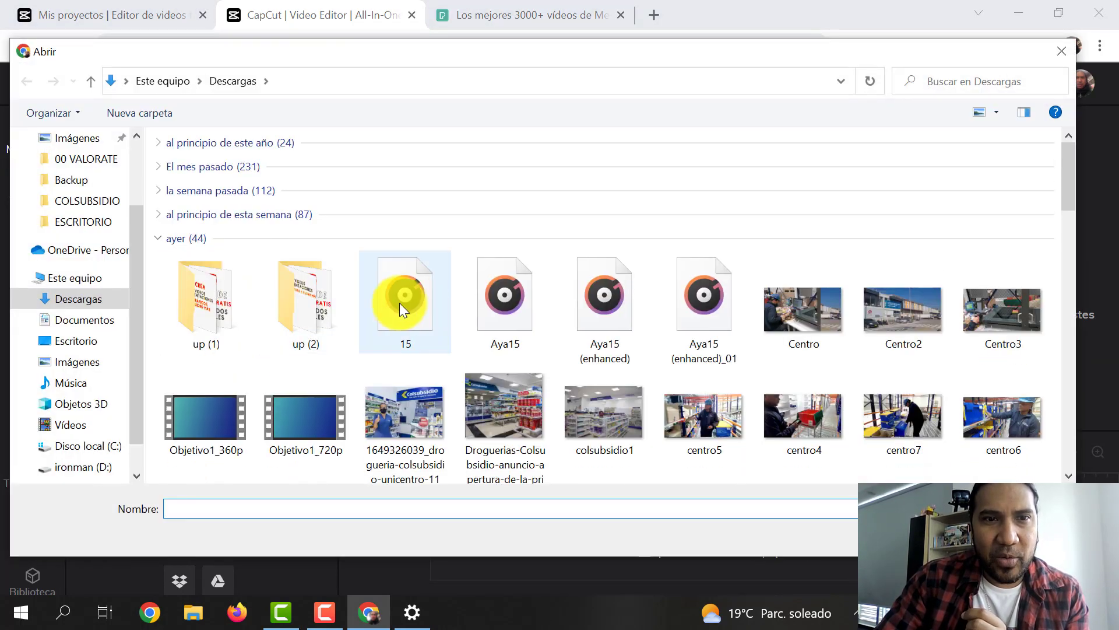
scroll(471, 300, down, 10)
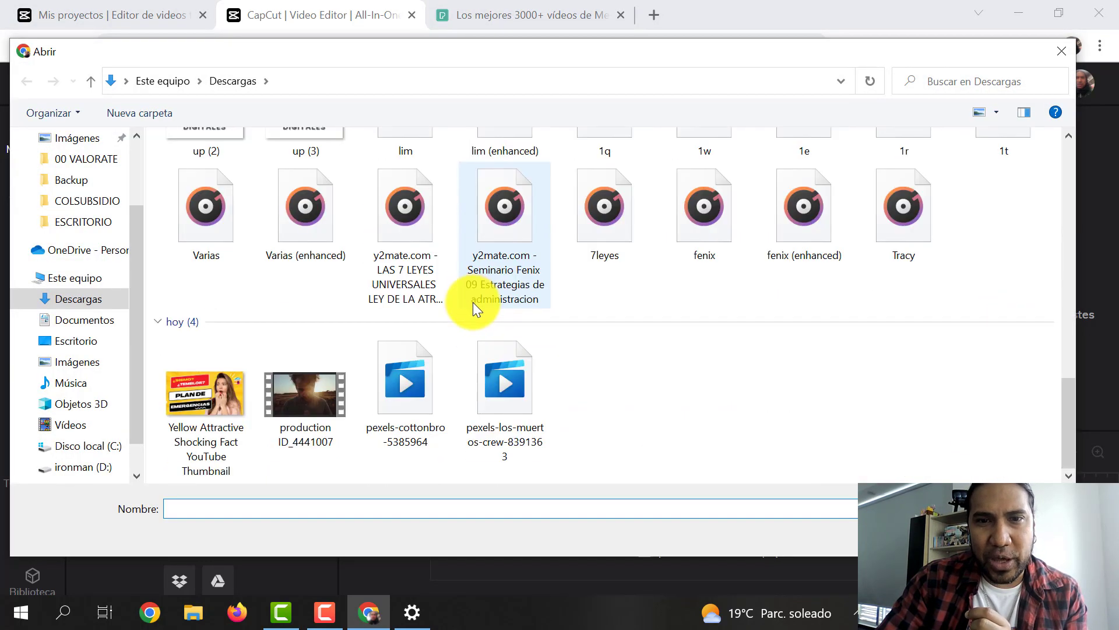
click(402, 391)
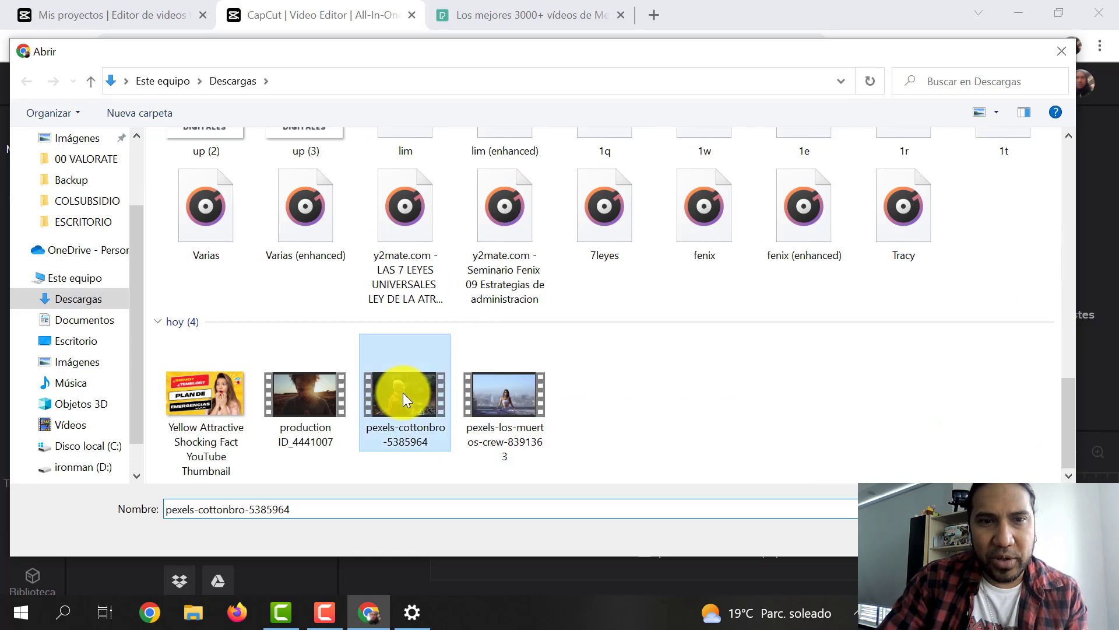
ctrl+click(527, 393)
drag(616, 379, 329, 404)
click(956, 536)
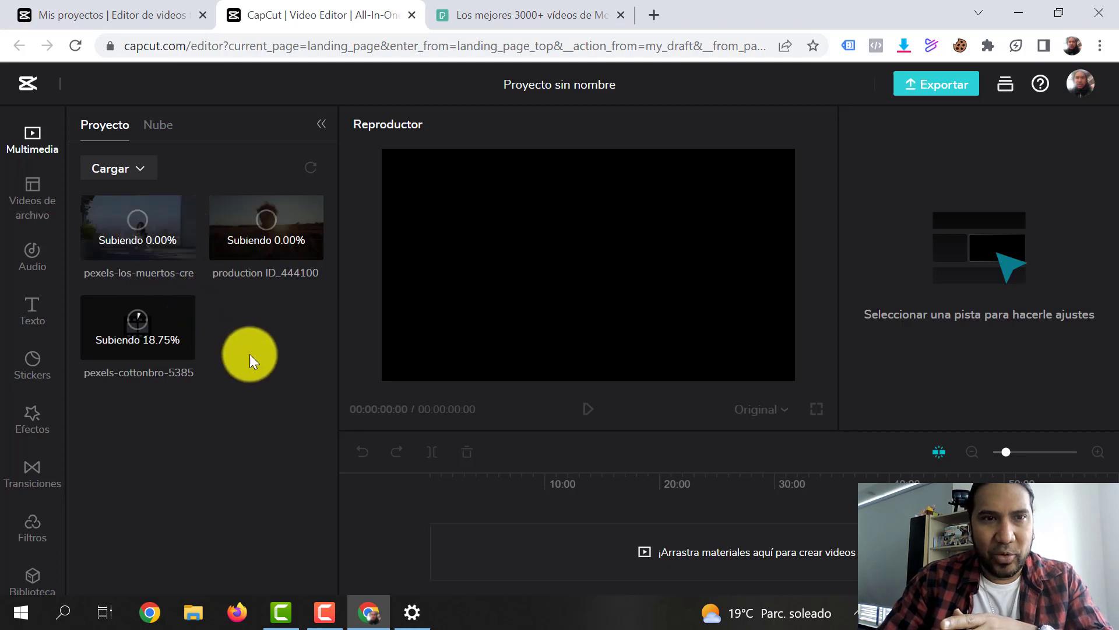
Upload the Pexels photo ending in 4151865, a woman meditating, from the local Descargas folder to the project media.
click(340, 616)
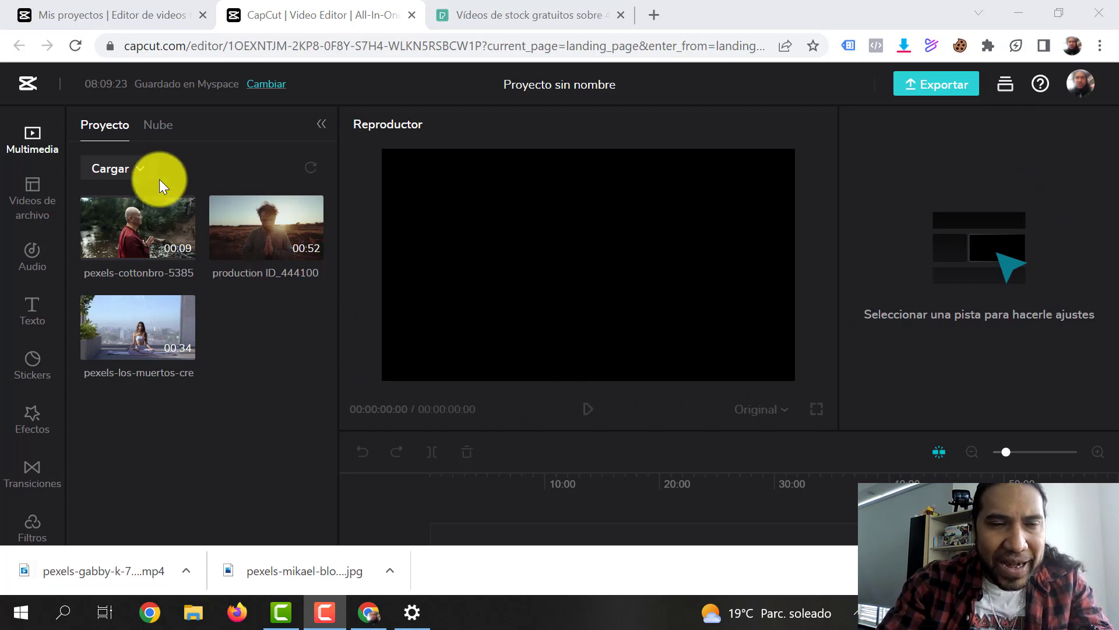
click(102, 168)
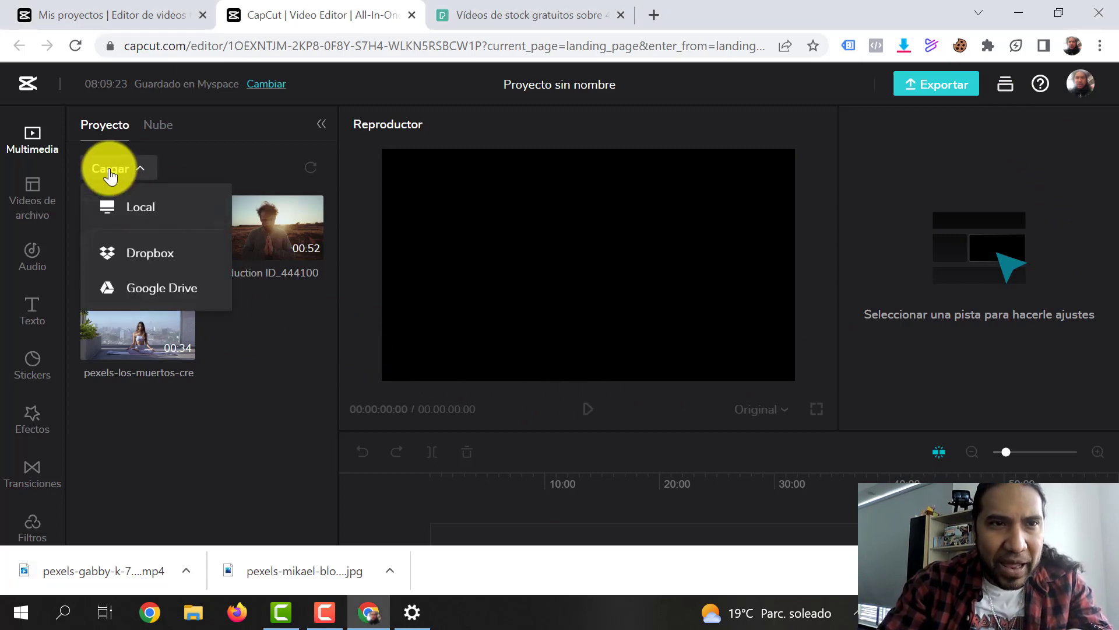
click(137, 212)
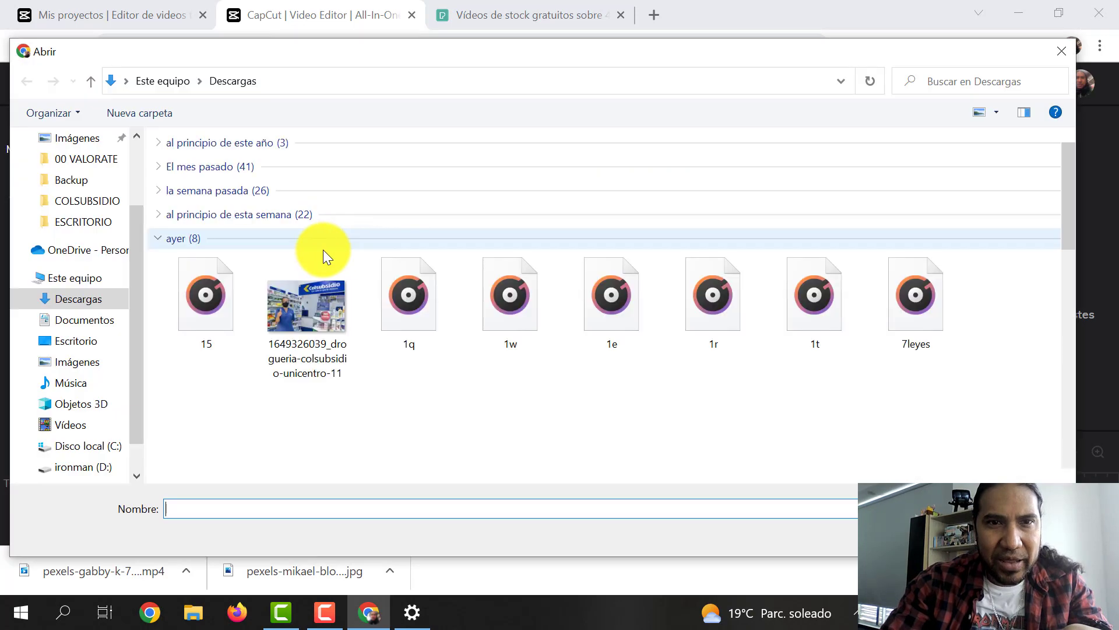
scroll(674, 386, down, 10)
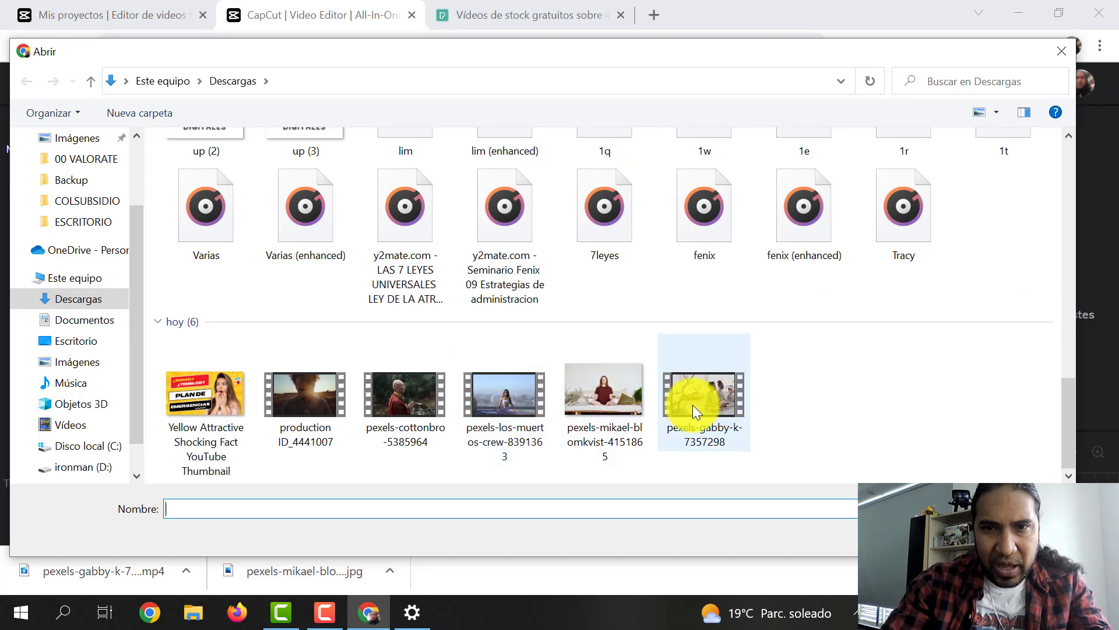
click(609, 393)
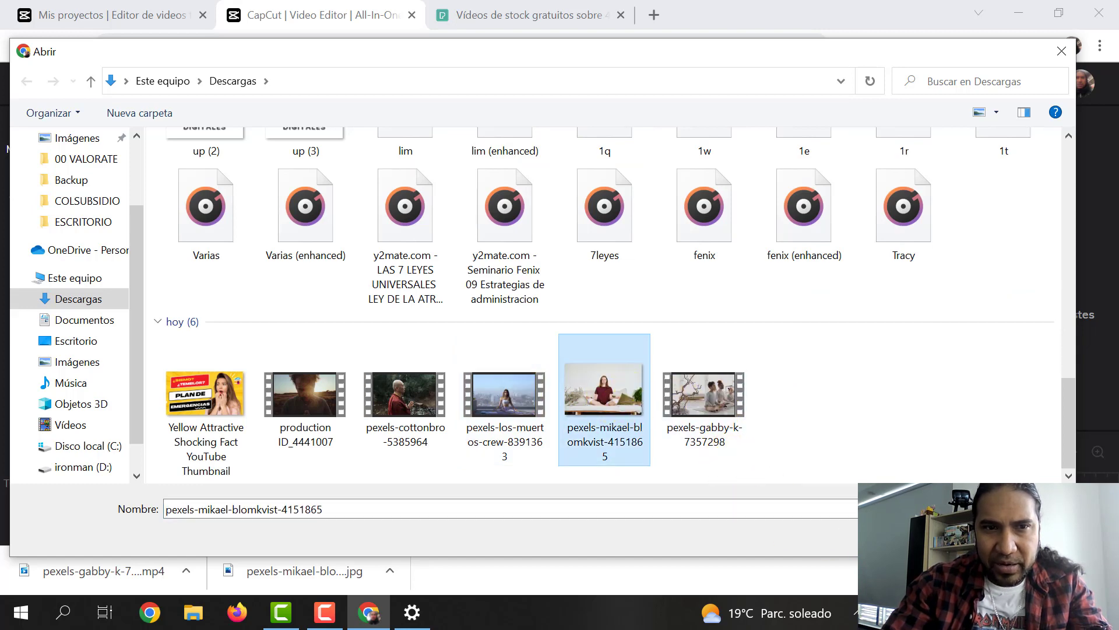
key(Return)
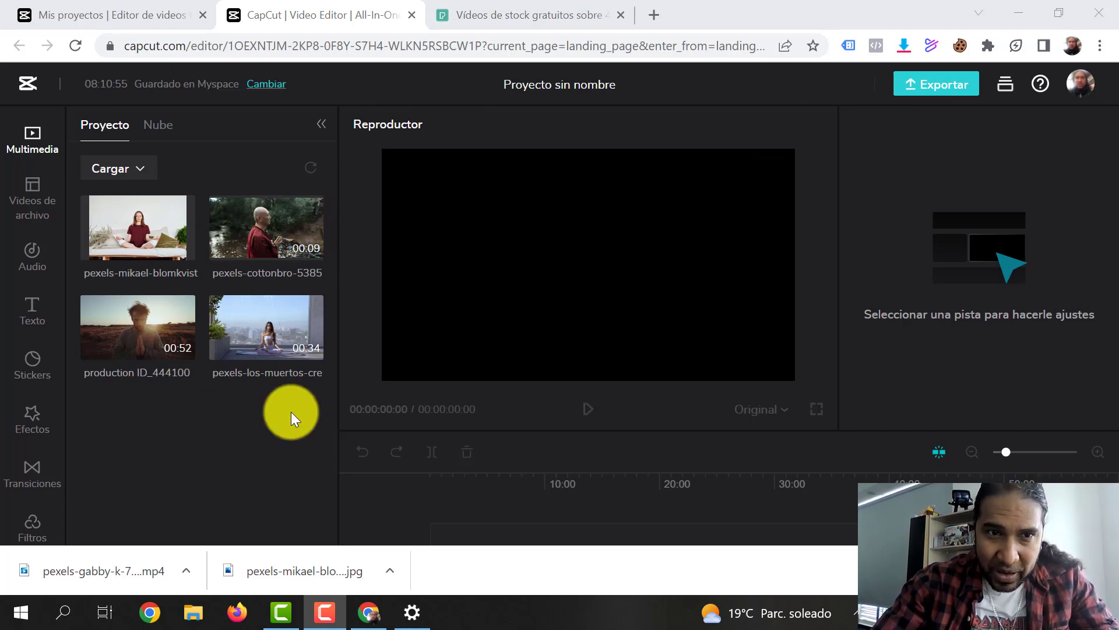
Add the pexels-cottonbro-5385964 clip to the timeline and play part of it from about 3 seconds.
click(312, 247)
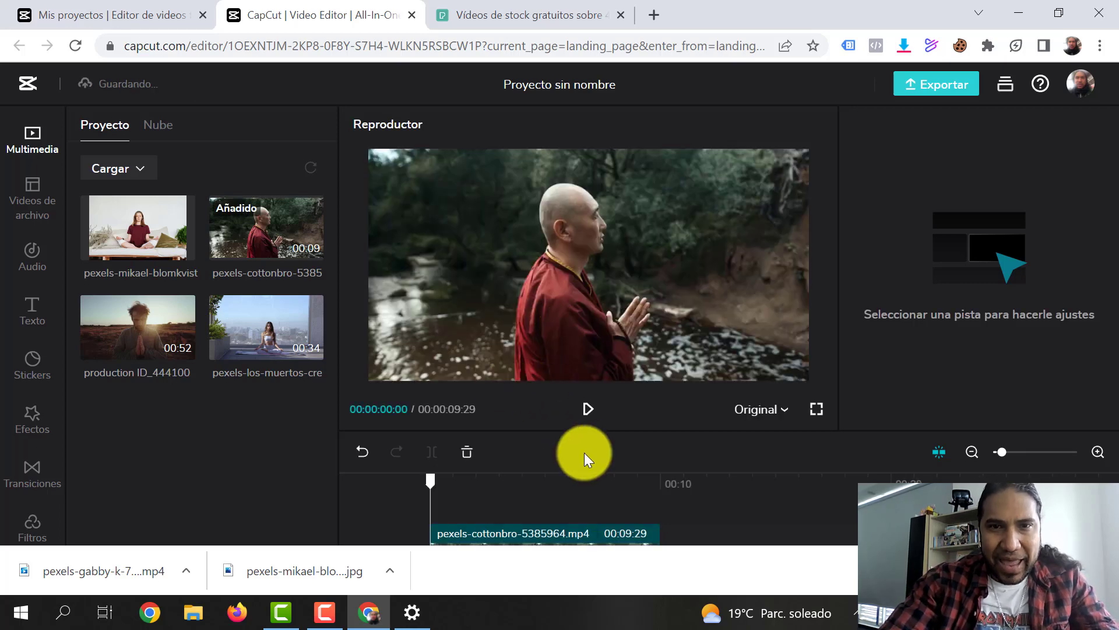
scroll(586, 454, down, 2)
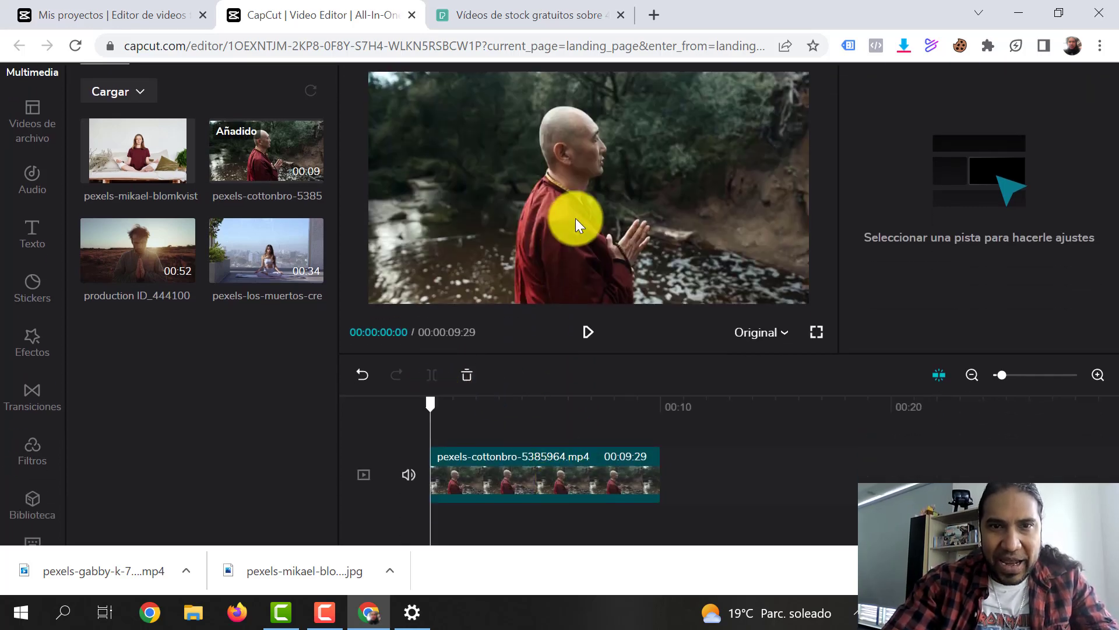
drag(427, 402, 490, 409)
key(space)
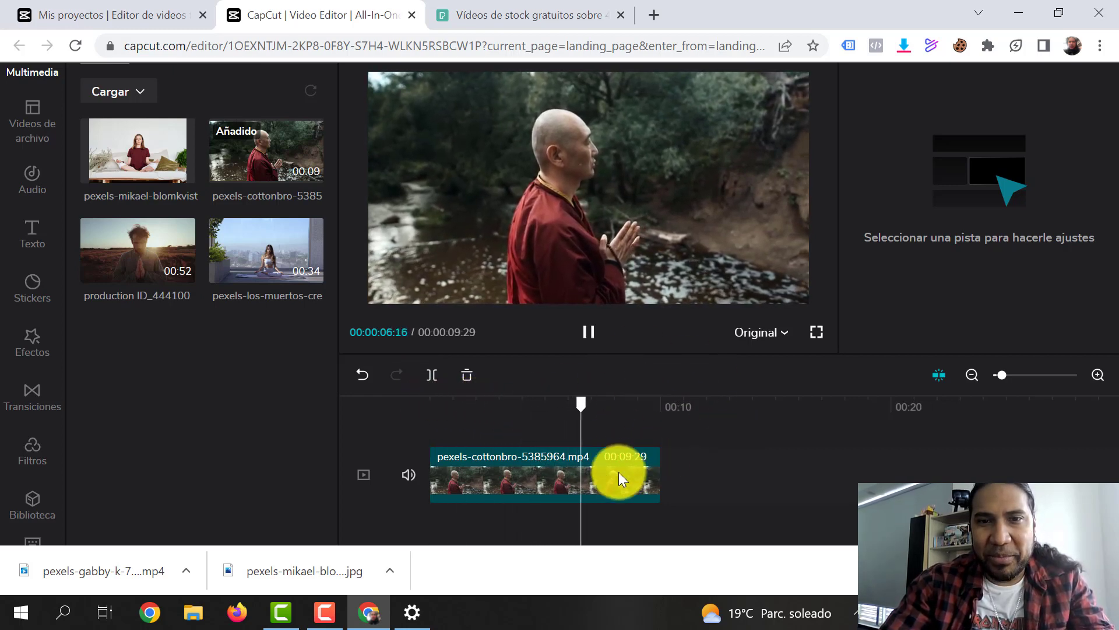
key(space)
Add the photo of the meditating woman and the production ID_4441007 clip to the timeline after the first clip.
mouse_move(129, 146)
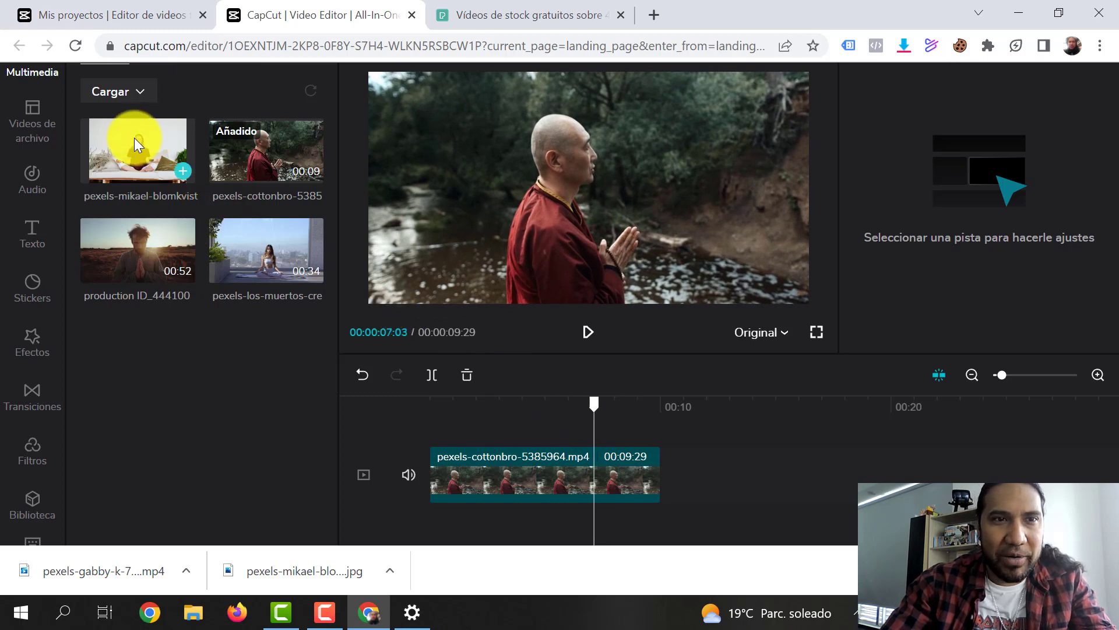
click(186, 177)
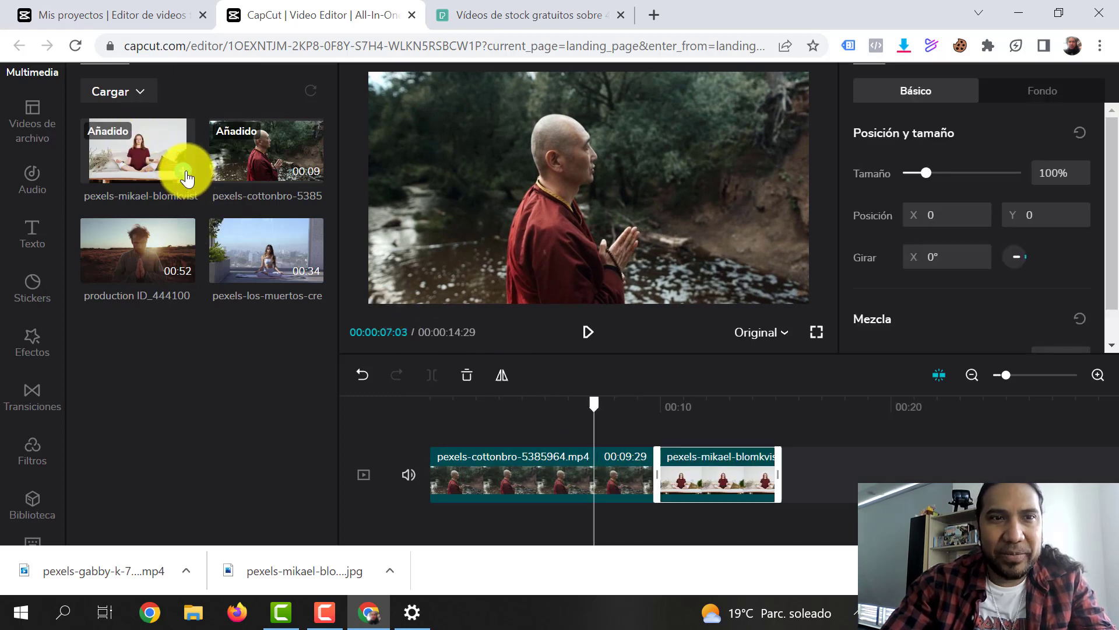
drag(593, 405, 768, 404)
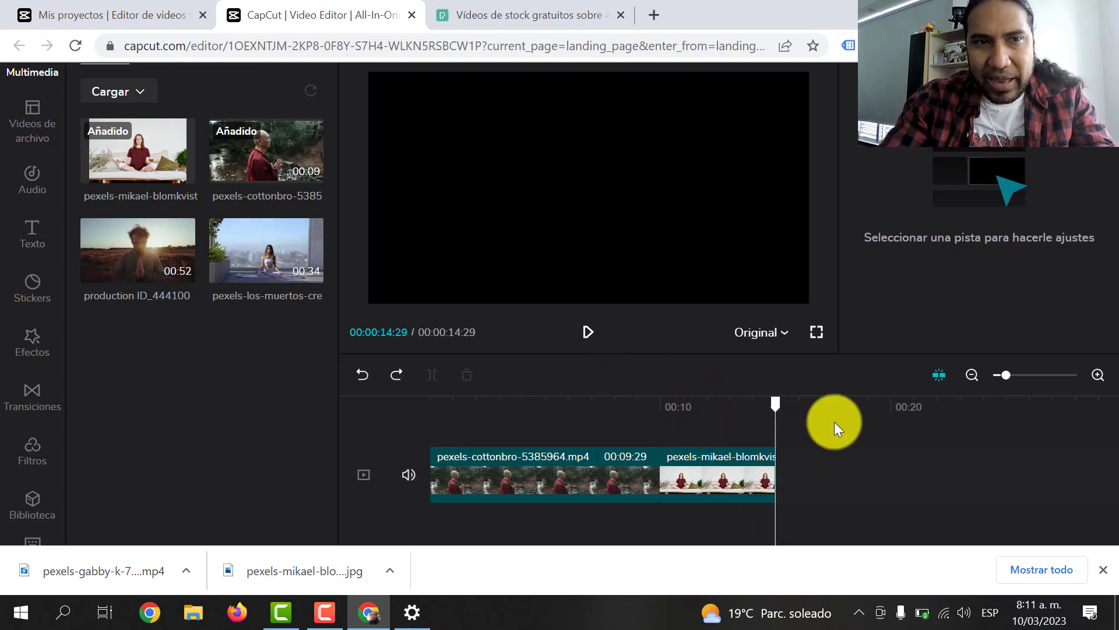
click(183, 272)
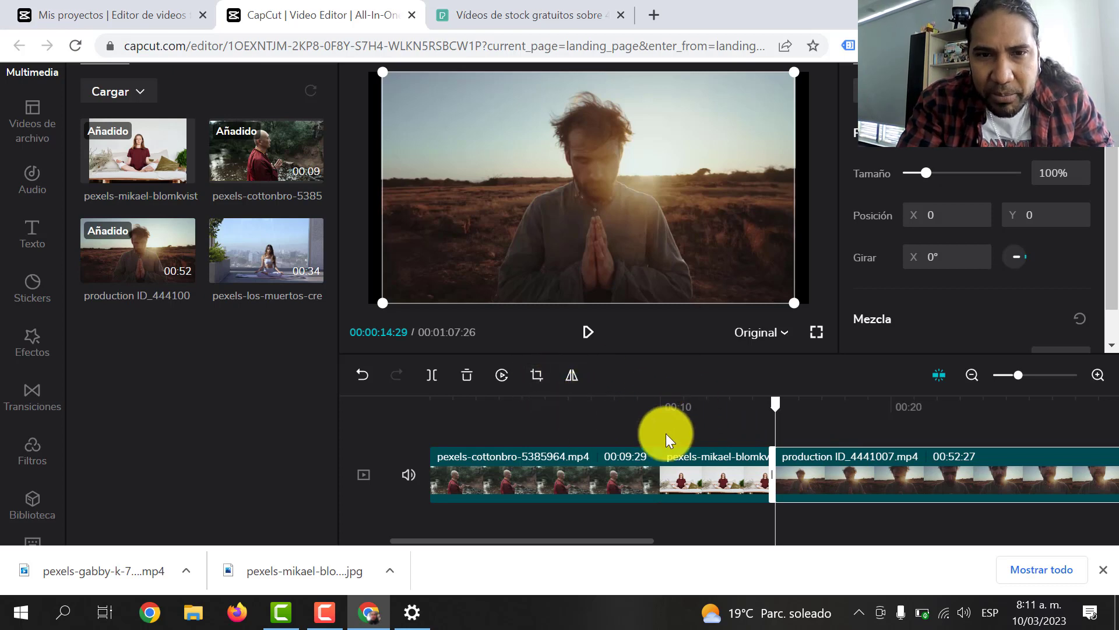
Trim the ends of the pexels-cottonbro-5385964 clip and the meditating woman photo to about 4 seconds each.
click(499, 477)
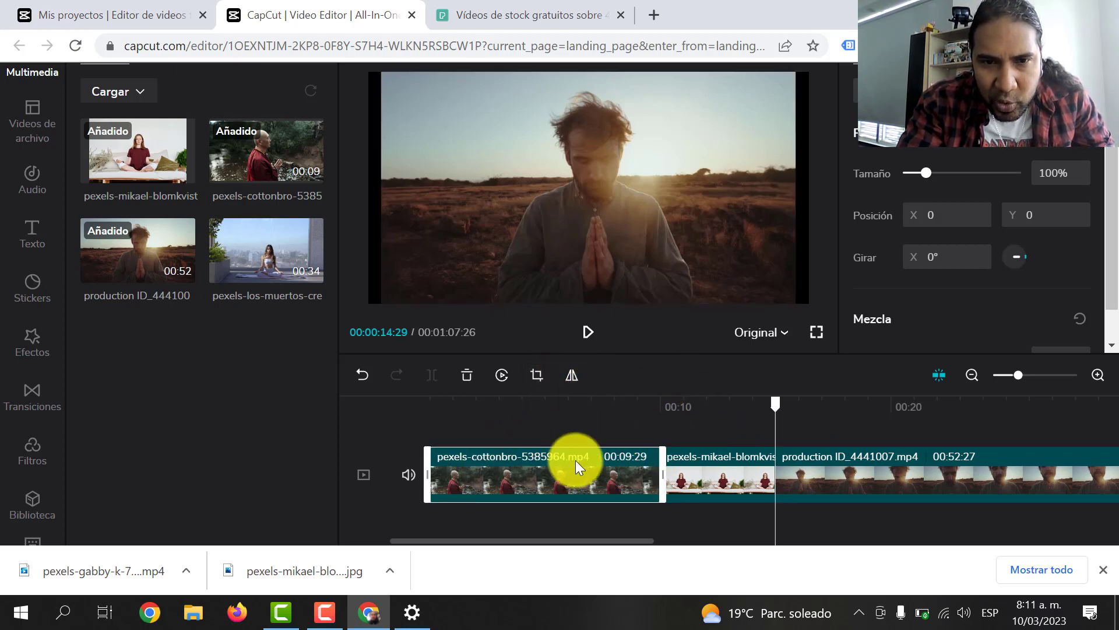
drag(663, 476, 521, 472)
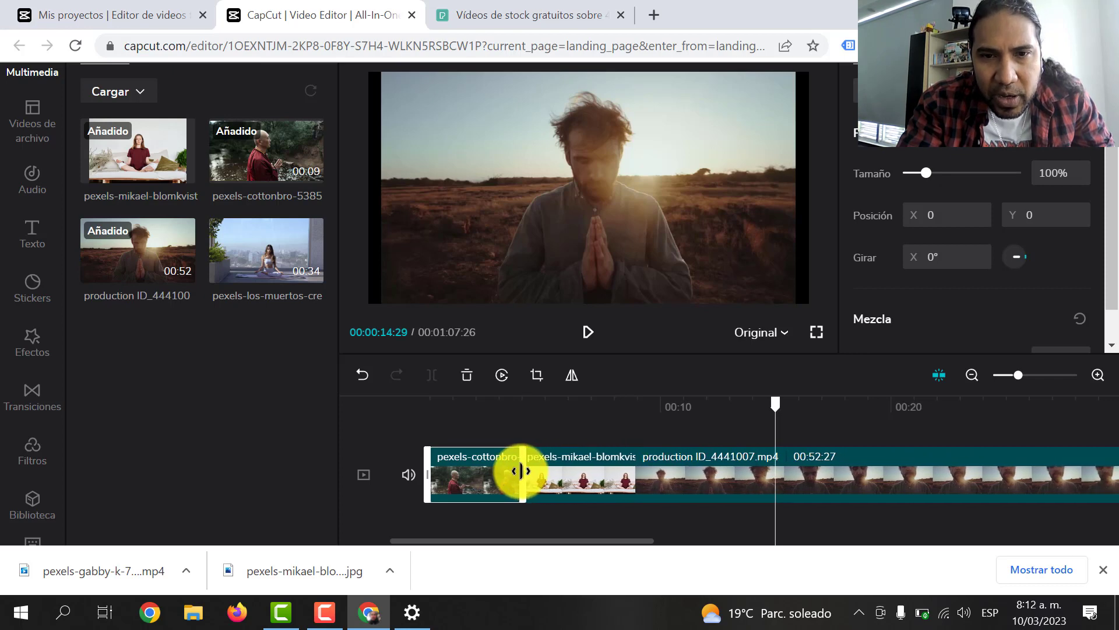
click(611, 474)
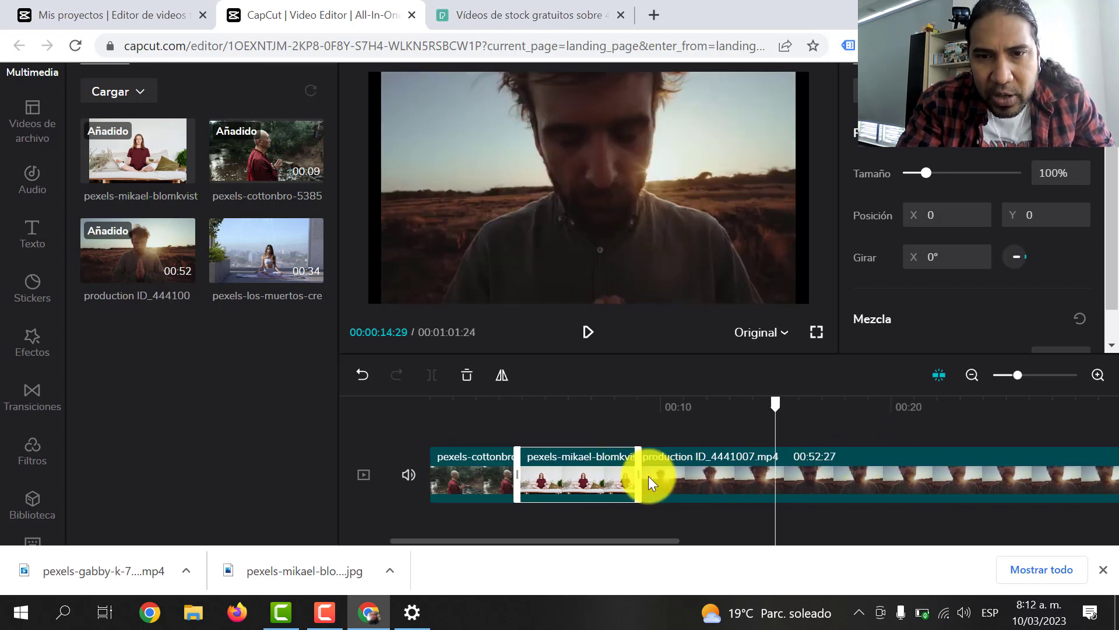
drag(642, 475, 608, 474)
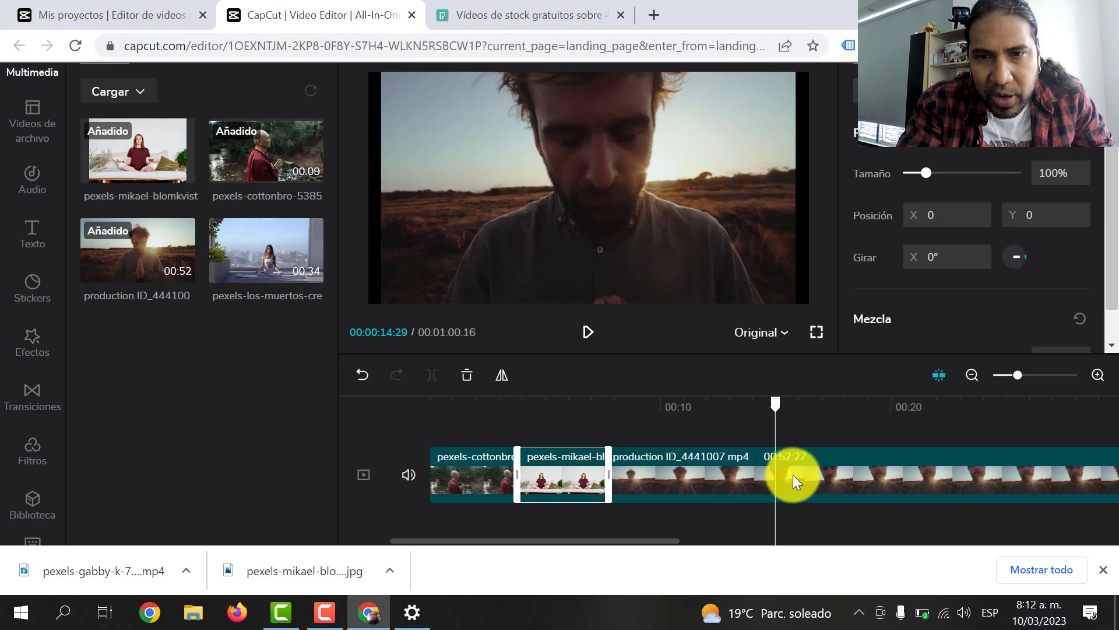
Trim the end of the production ID_4441007 clip in two passes to about 17 seconds.
click(723, 470)
drag(664, 537, 1027, 543)
click(896, 487)
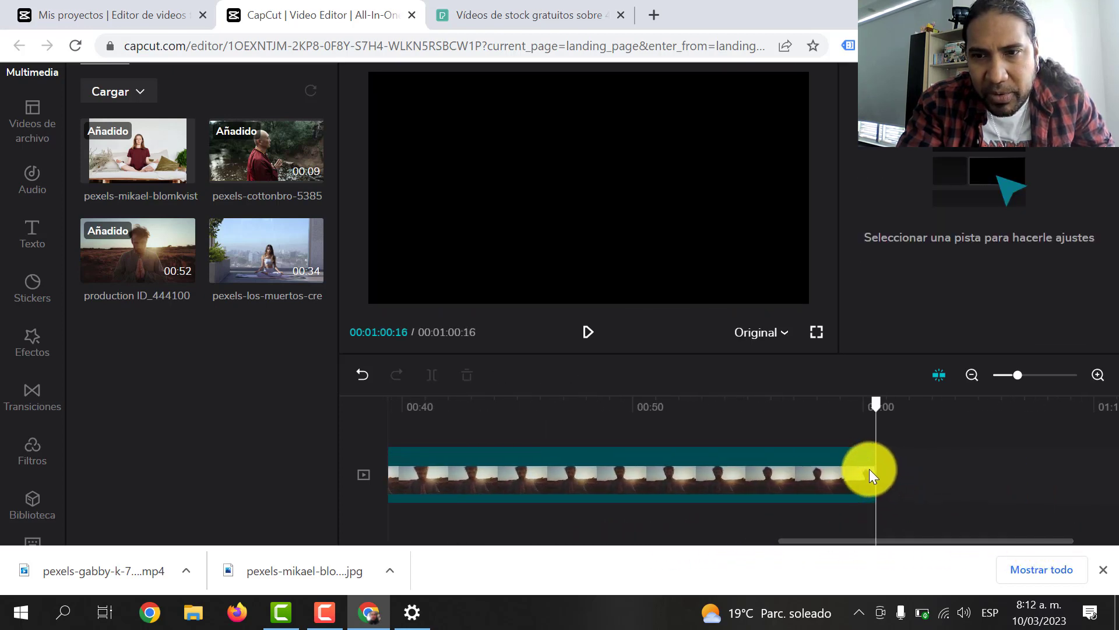
click(873, 474)
drag(877, 477, 563, 475)
drag(846, 537, 753, 539)
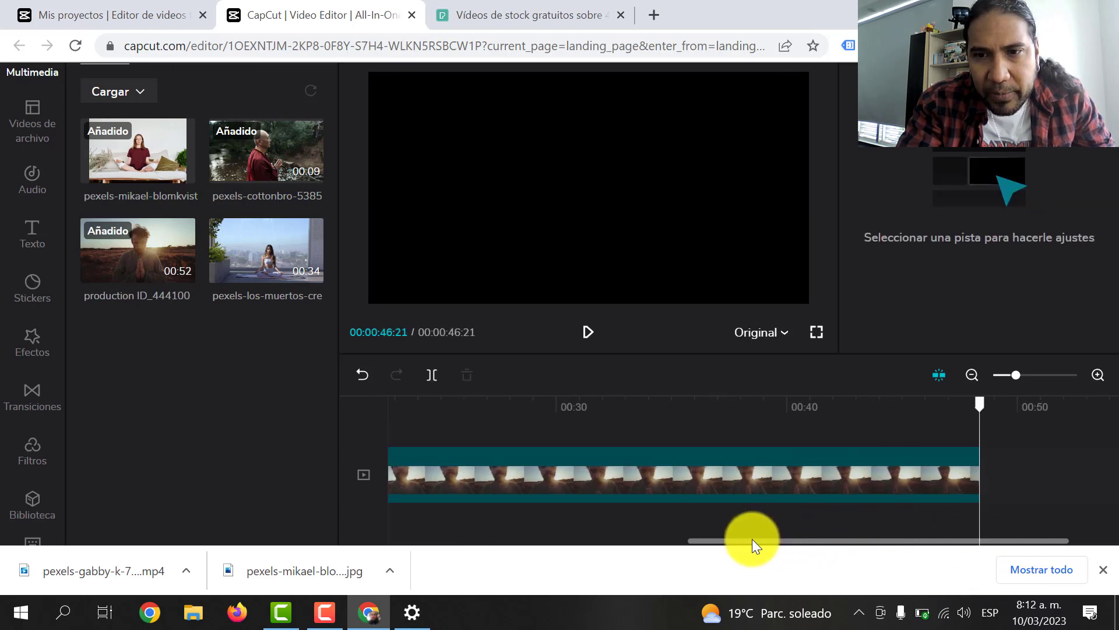
click(752, 539)
click(1021, 474)
drag(1021, 475, 507, 475)
drag(737, 539, 722, 539)
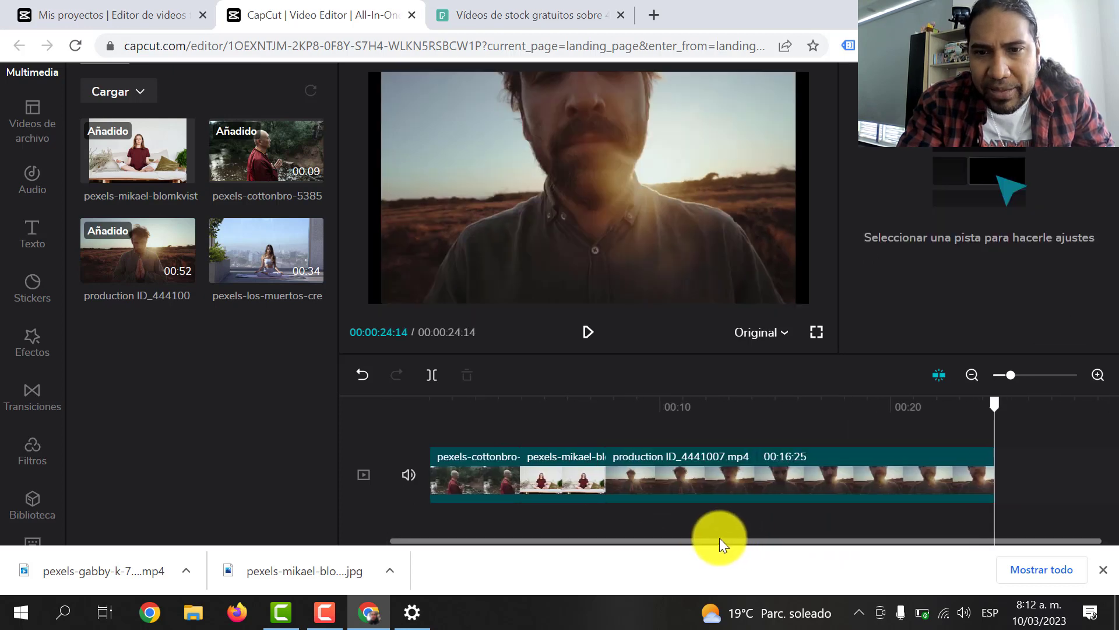
Trim the end of the production ID_4441007 clip to about 5 seconds.
click(720, 538)
click(998, 470)
drag(1000, 469, 730, 472)
drag(719, 472, 722, 475)
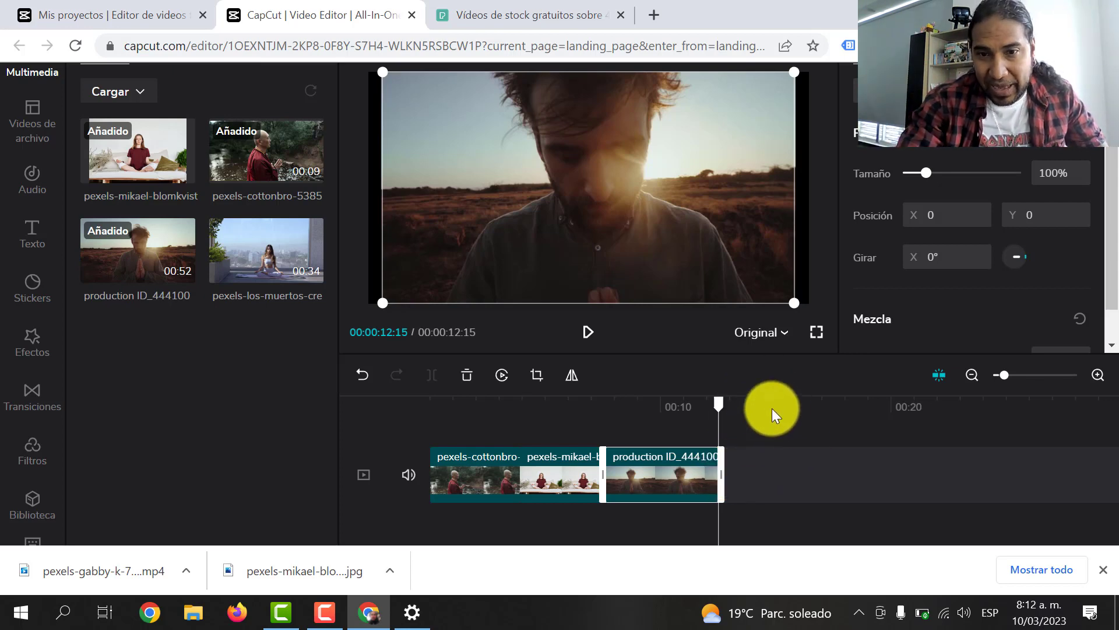
click(789, 431)
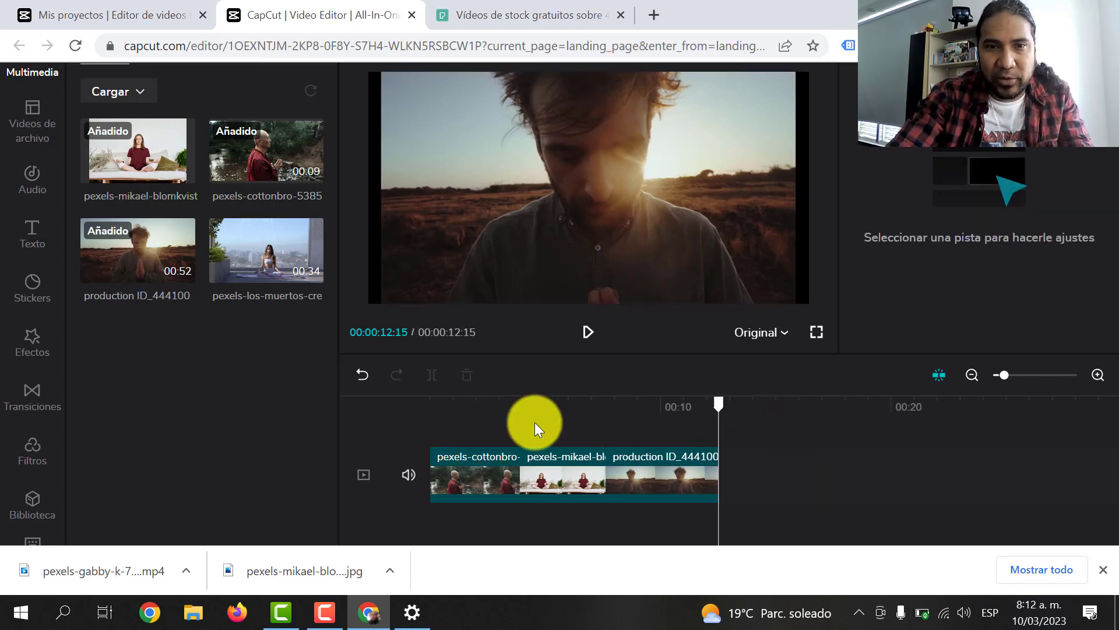
Play the timeline from about 3 seconds into the start of the third clip to check the cuts.
click(501, 416)
key(space)
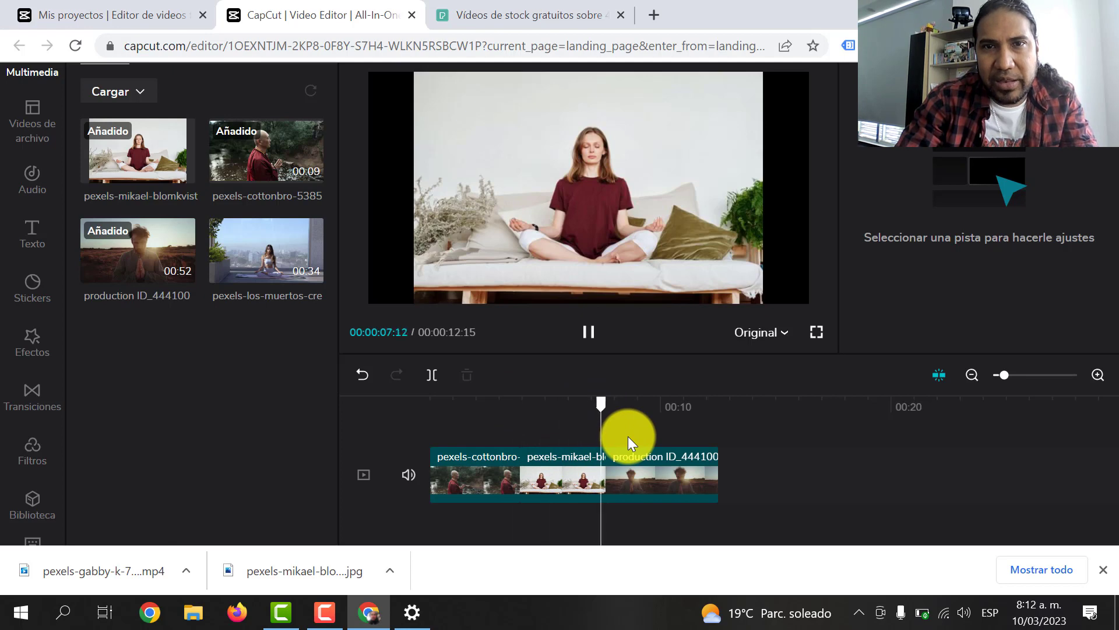
key(space)
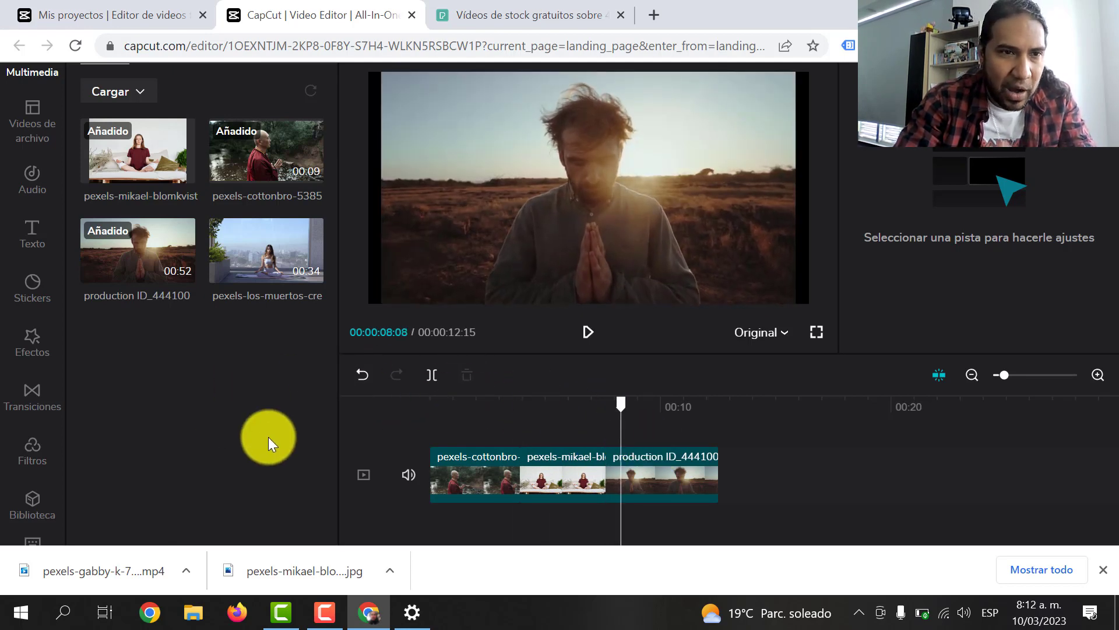
Add the Combinar transition at both cuts, between the photo and the last clip and between the first clip and the photo.
click(31, 392)
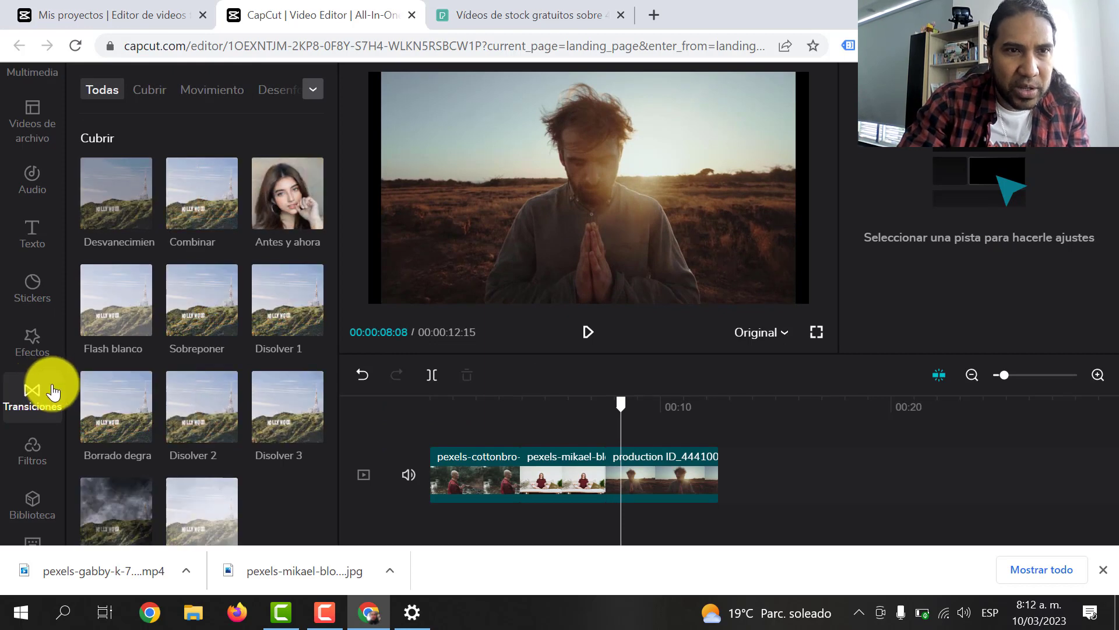
mouse_move(204, 219)
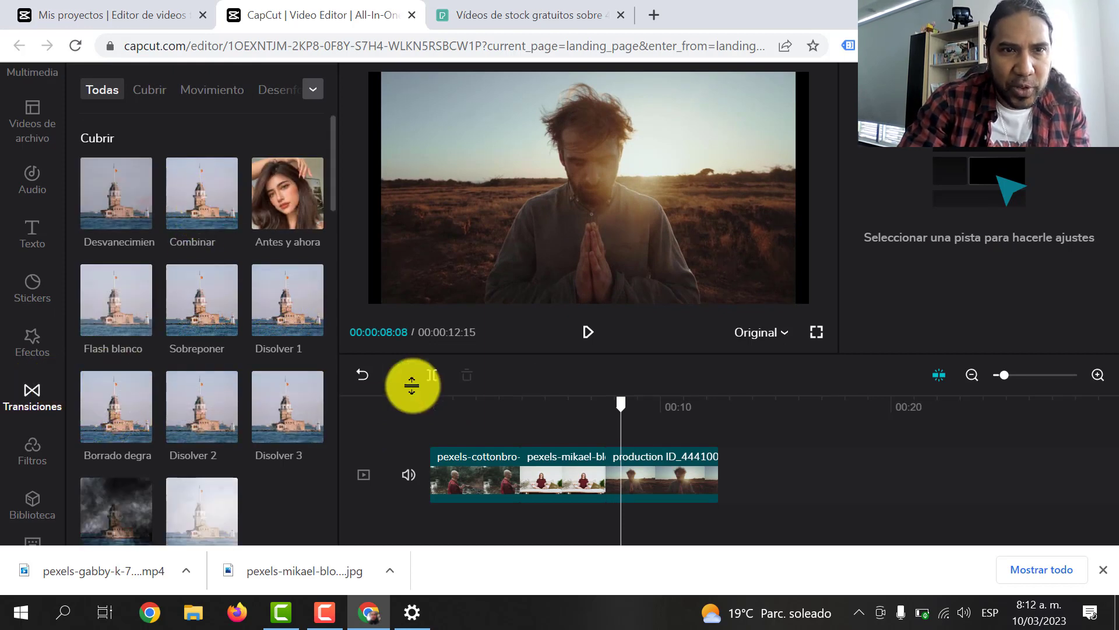
click(511, 475)
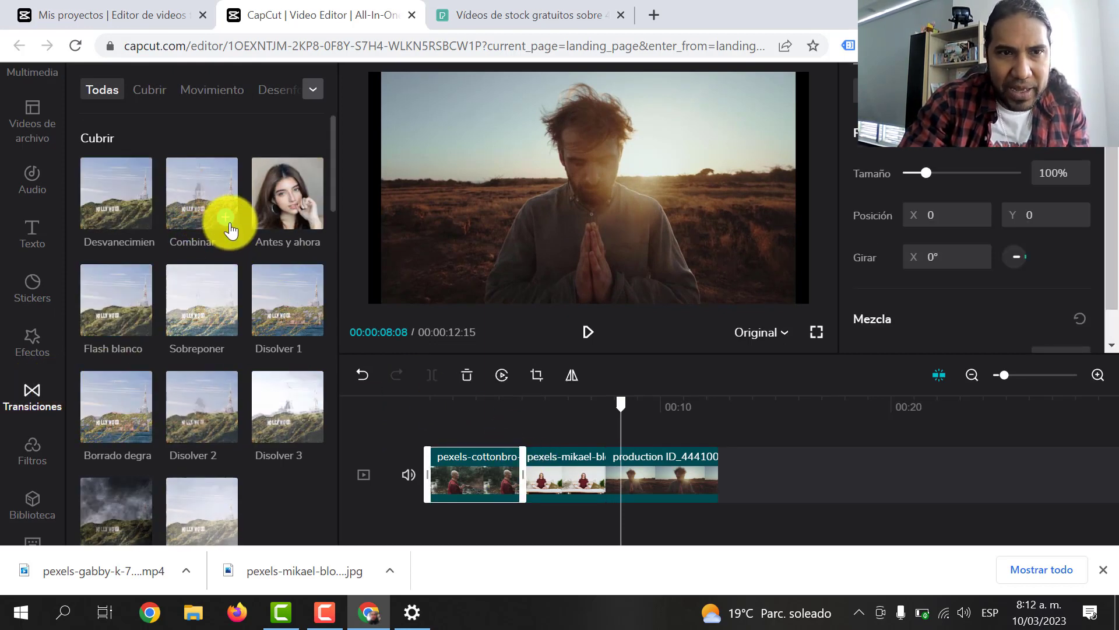
click(227, 220)
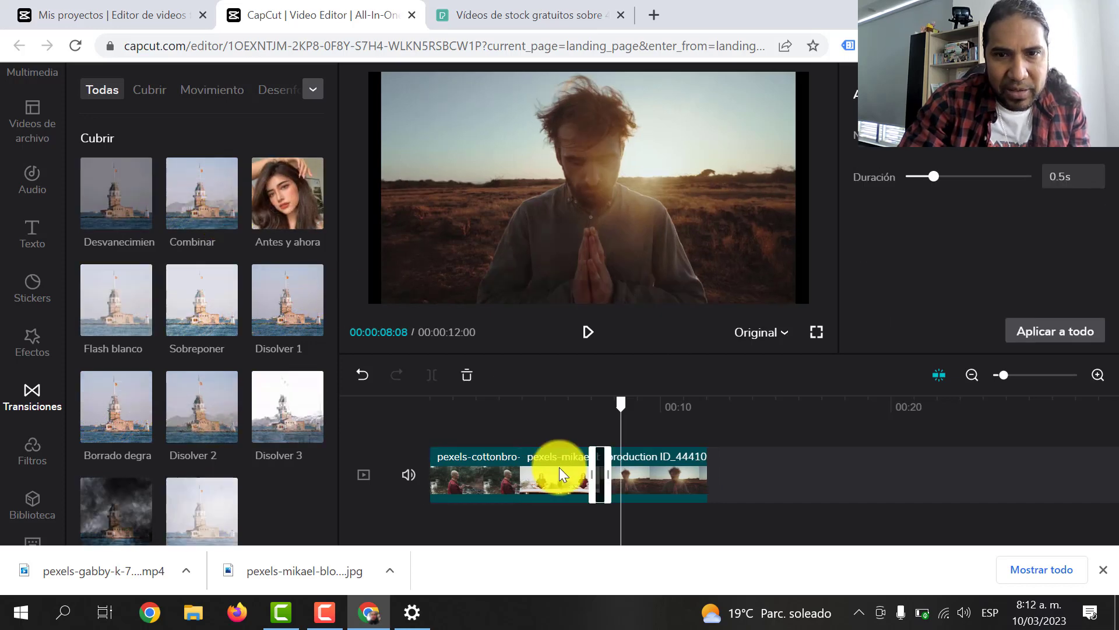
click(482, 474)
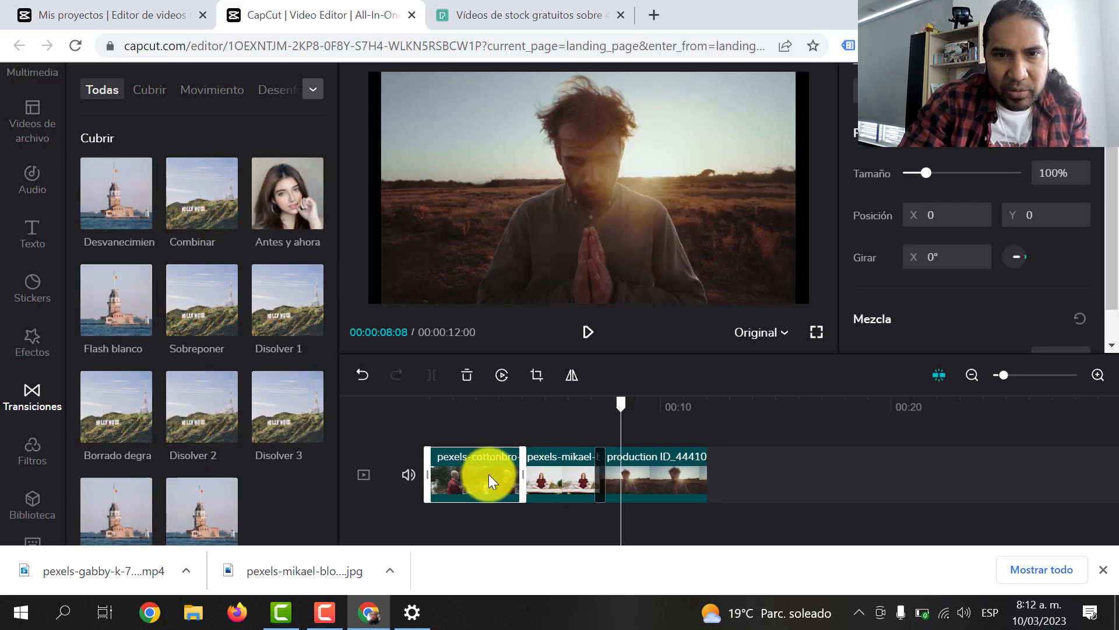
click(227, 226)
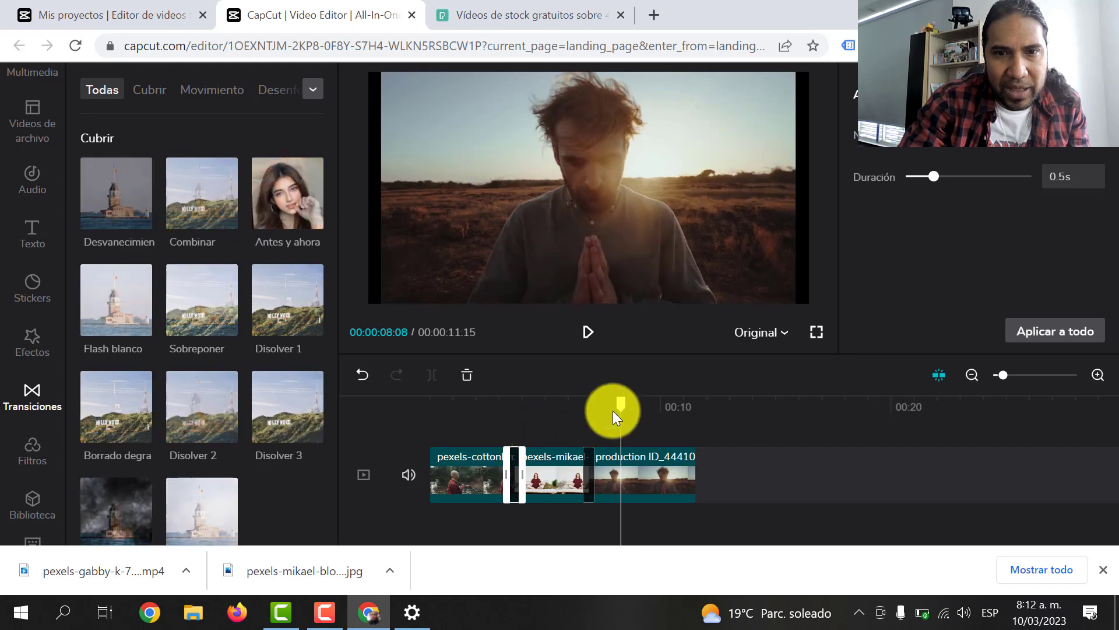
Preview both Combinar transitions by playing the timeline from about 2.5 seconds.
drag(623, 403, 487, 411)
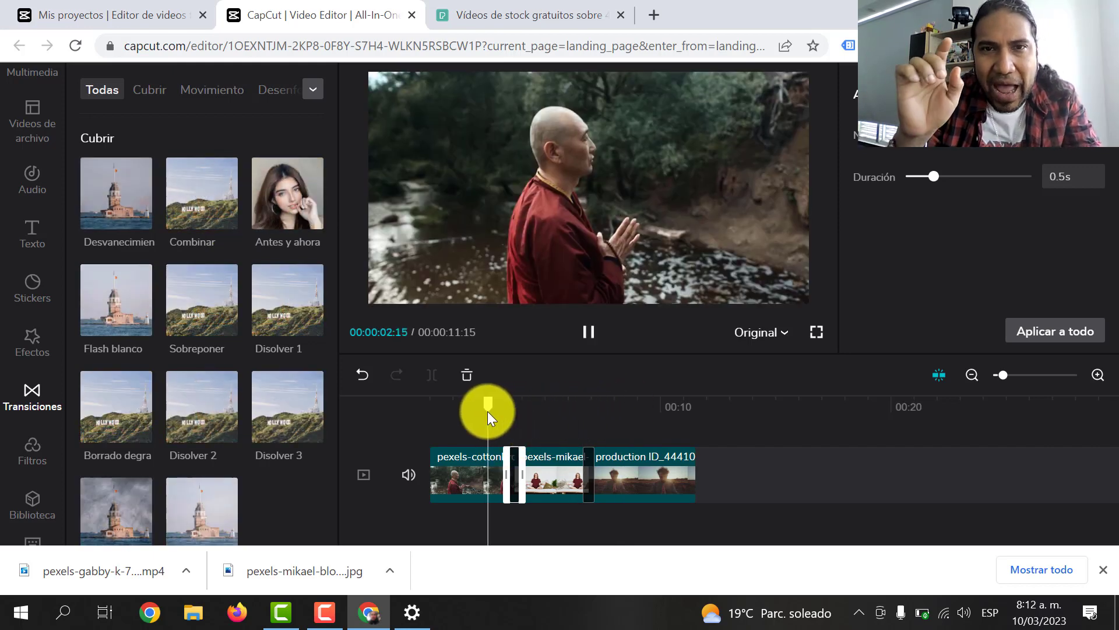
key(space)
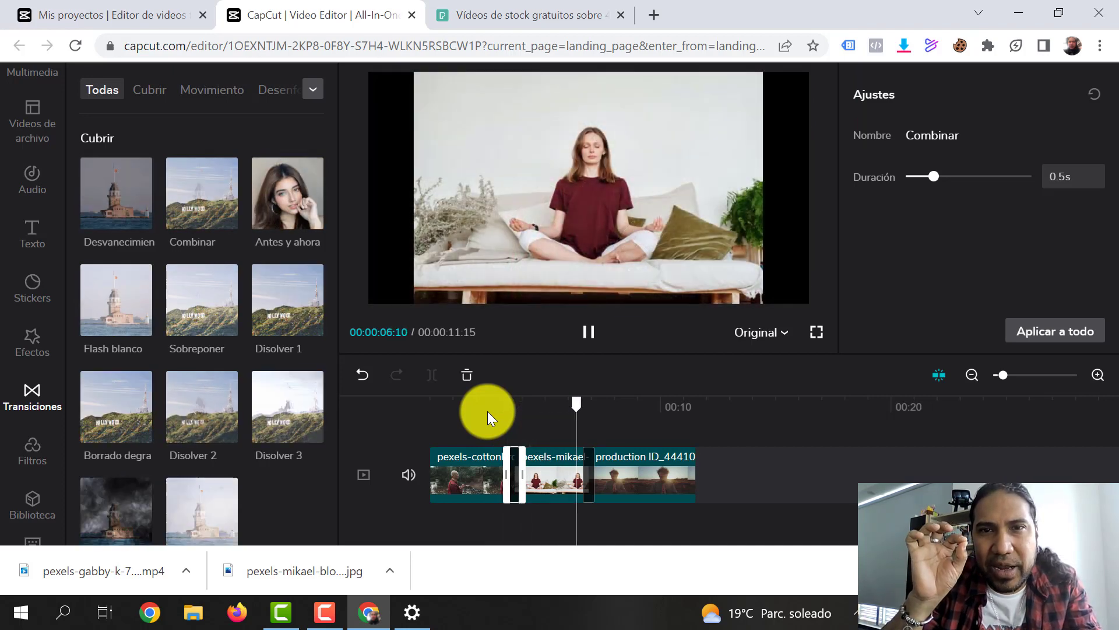
key(space)
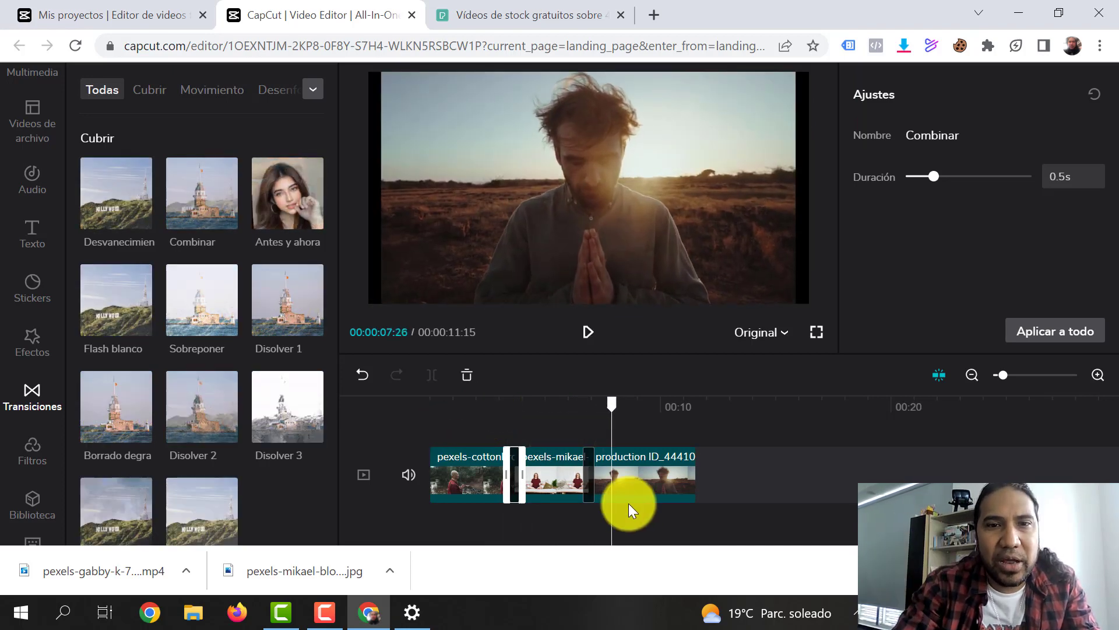
Enlarge the photo of the meditating woman to 134% so that it fills the frame.
click(548, 488)
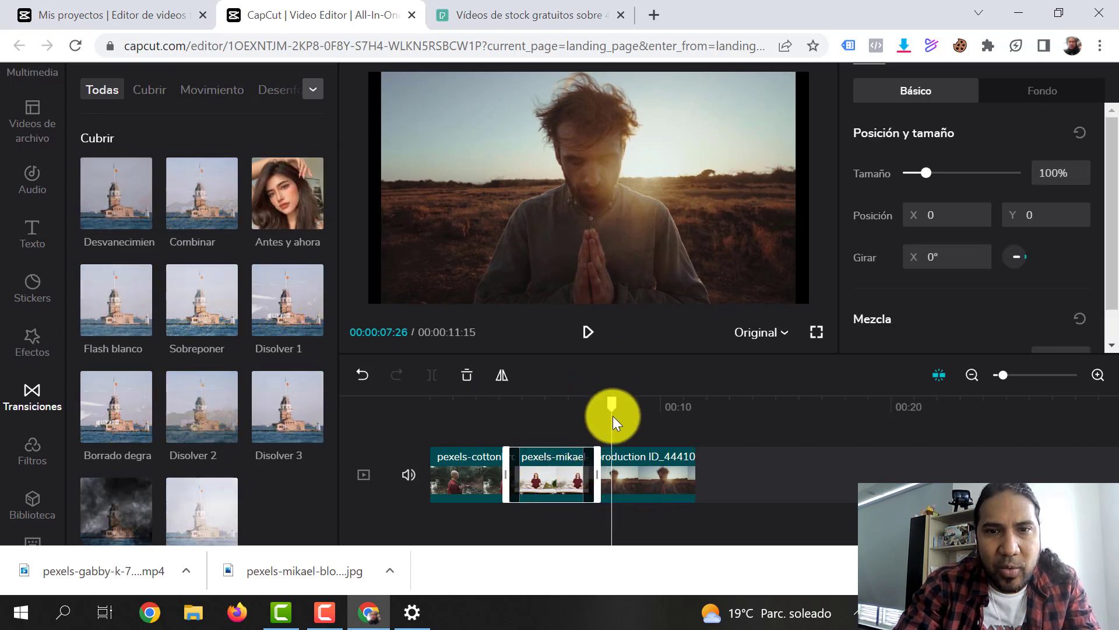
drag(607, 400, 547, 404)
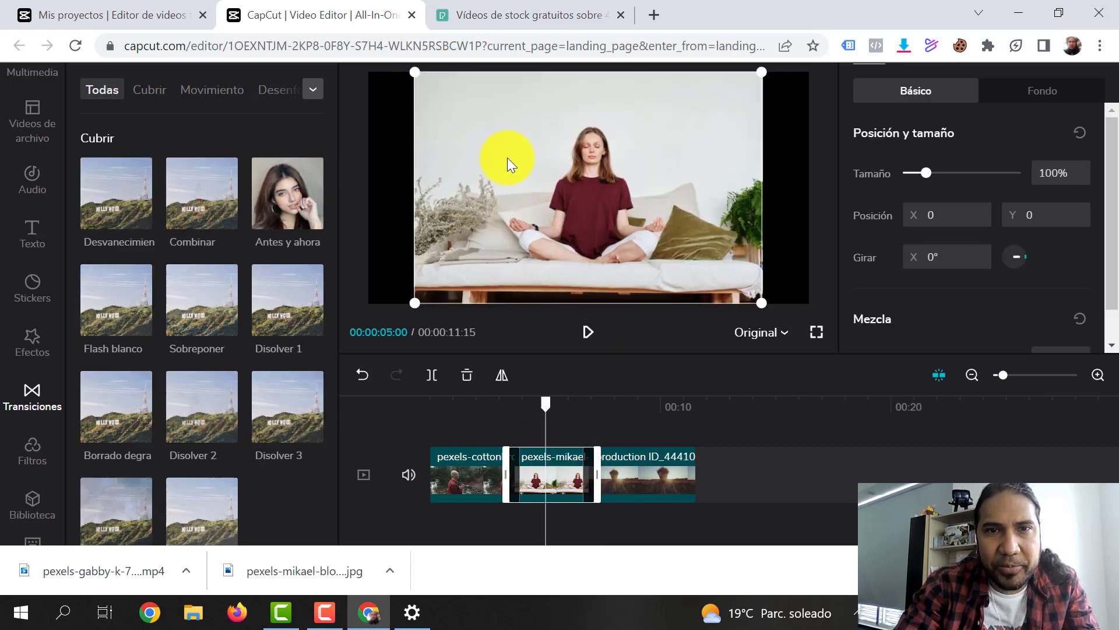
drag(762, 302, 873, 382)
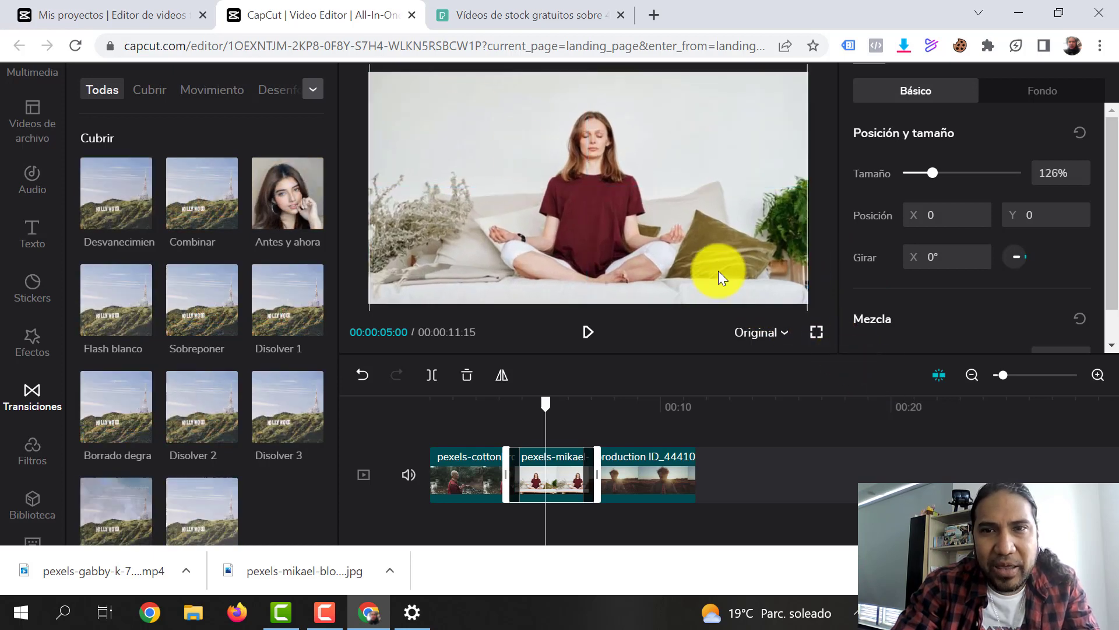
key(ctrl+z)
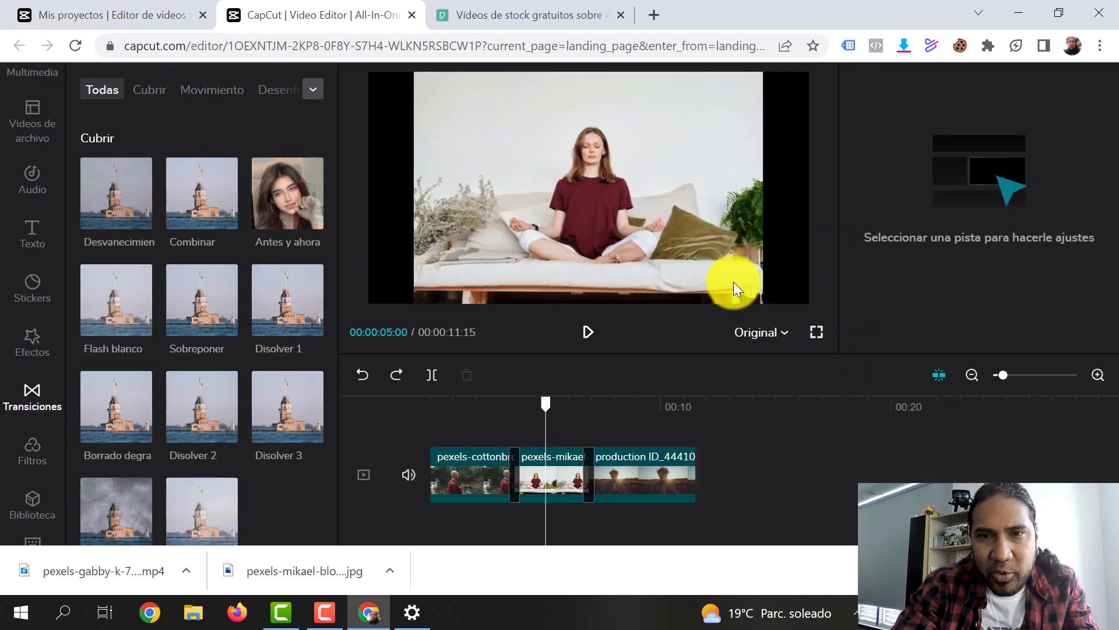
click(736, 285)
drag(759, 302, 862, 383)
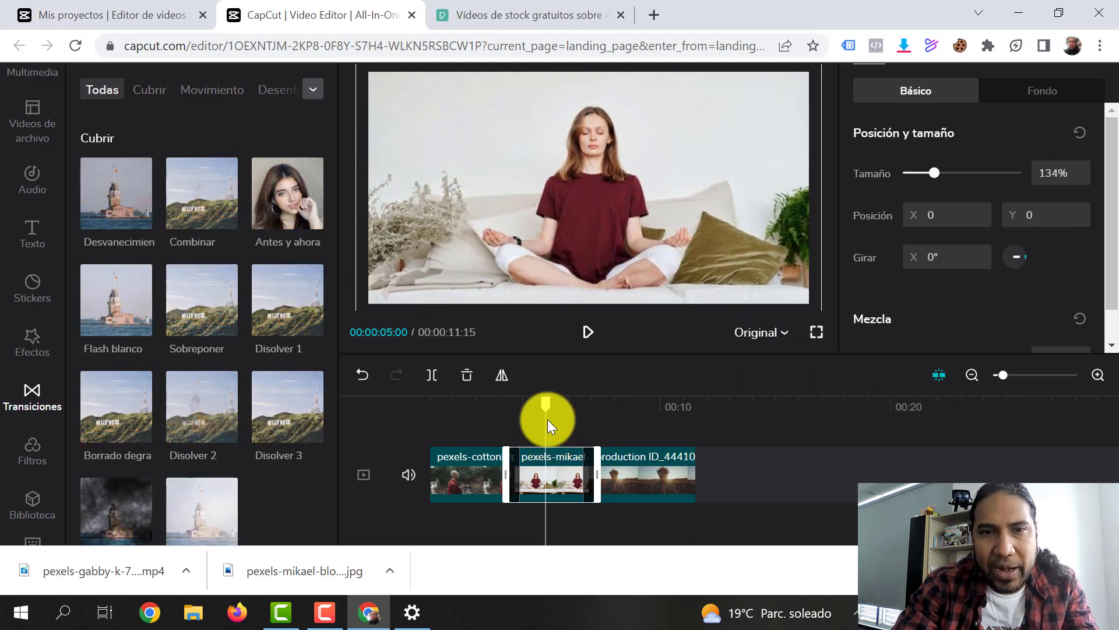
Play the video from the start up to the production ID_4441007 clip and enlarge that clip to 110% to fill the frame.
drag(546, 402, 379, 424)
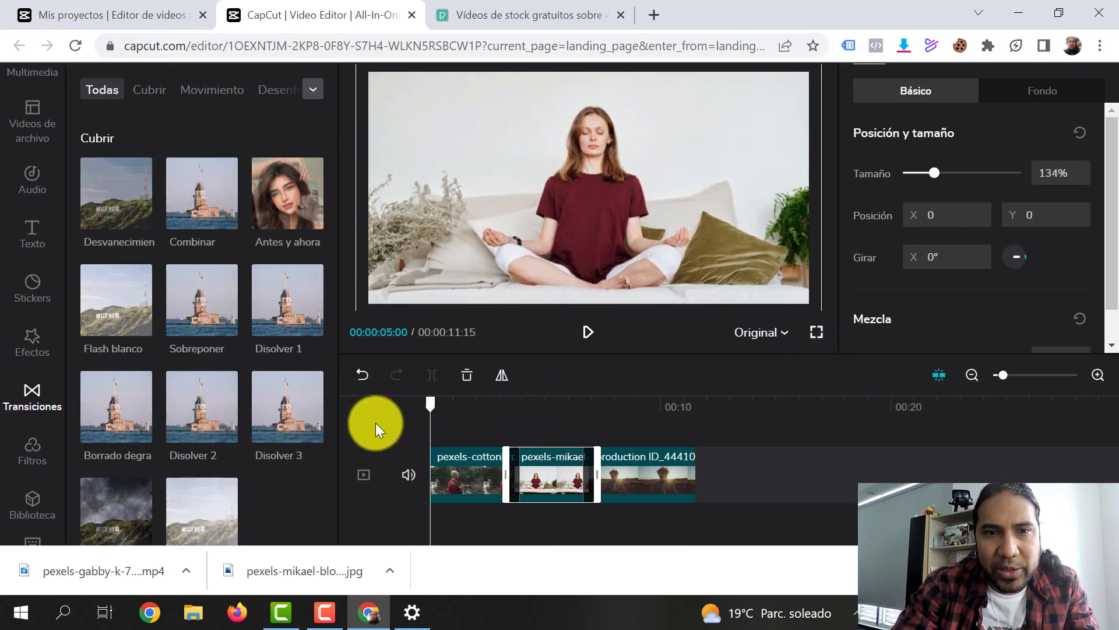
key(space)
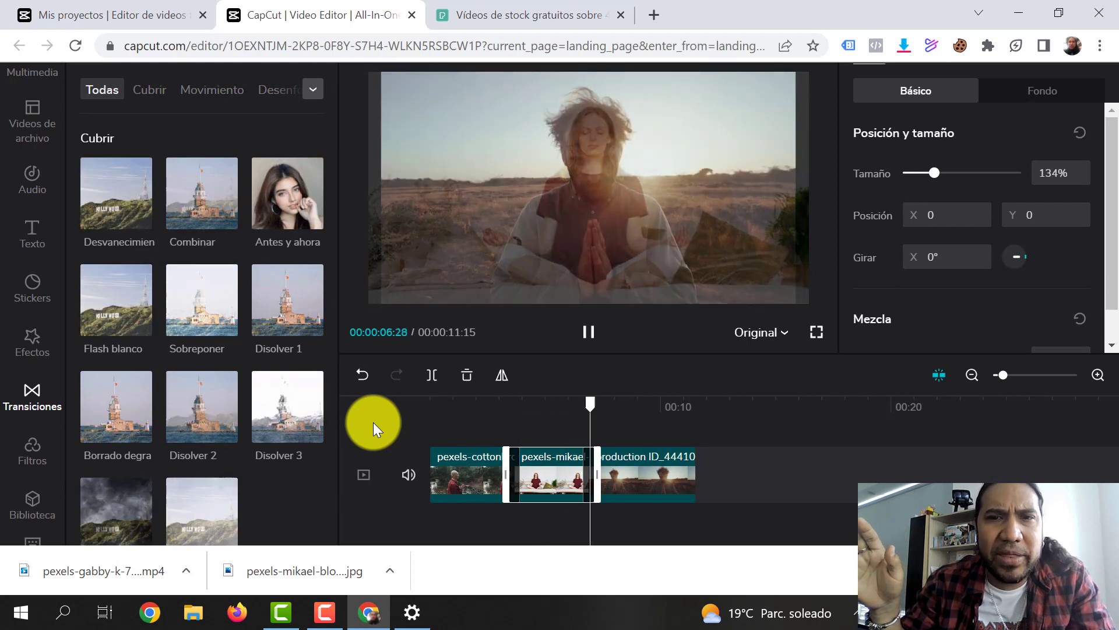
key(space)
click(619, 144)
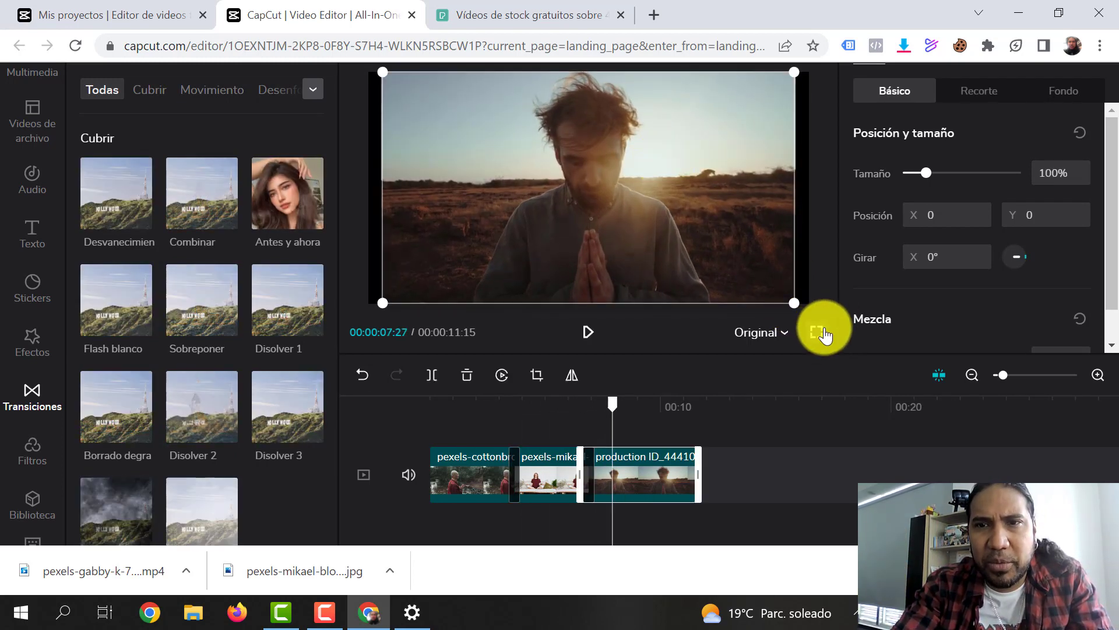
drag(790, 300, 832, 340)
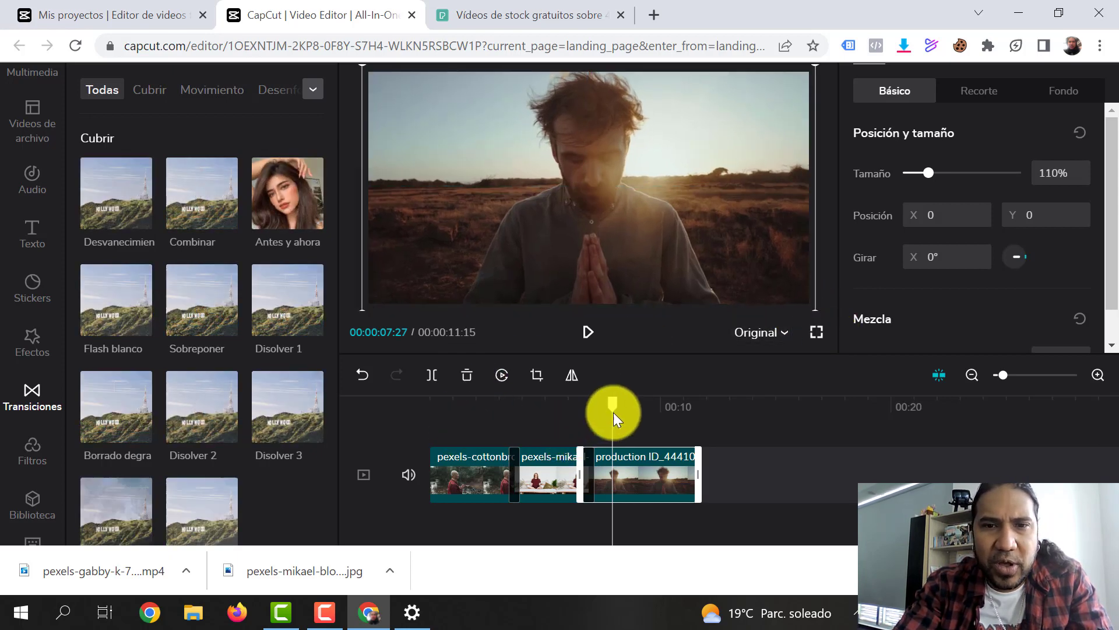
Check how the pexels-cottonbro clip fills the frame and return the playhead to the start of the timeline.
drag(608, 401, 468, 409)
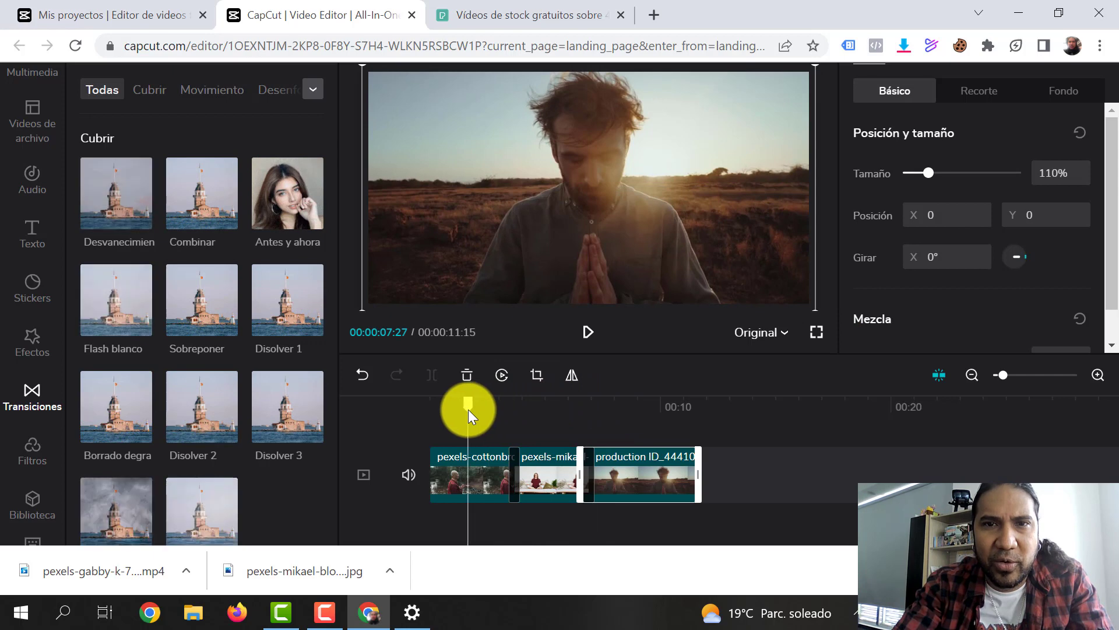
click(646, 220)
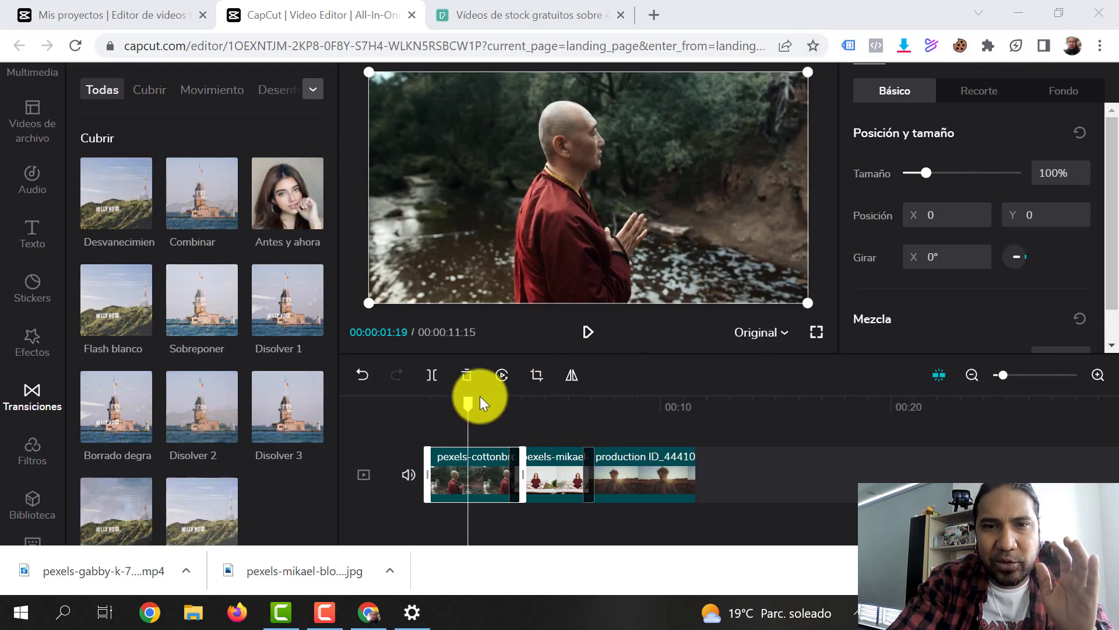
drag(467, 400, 426, 404)
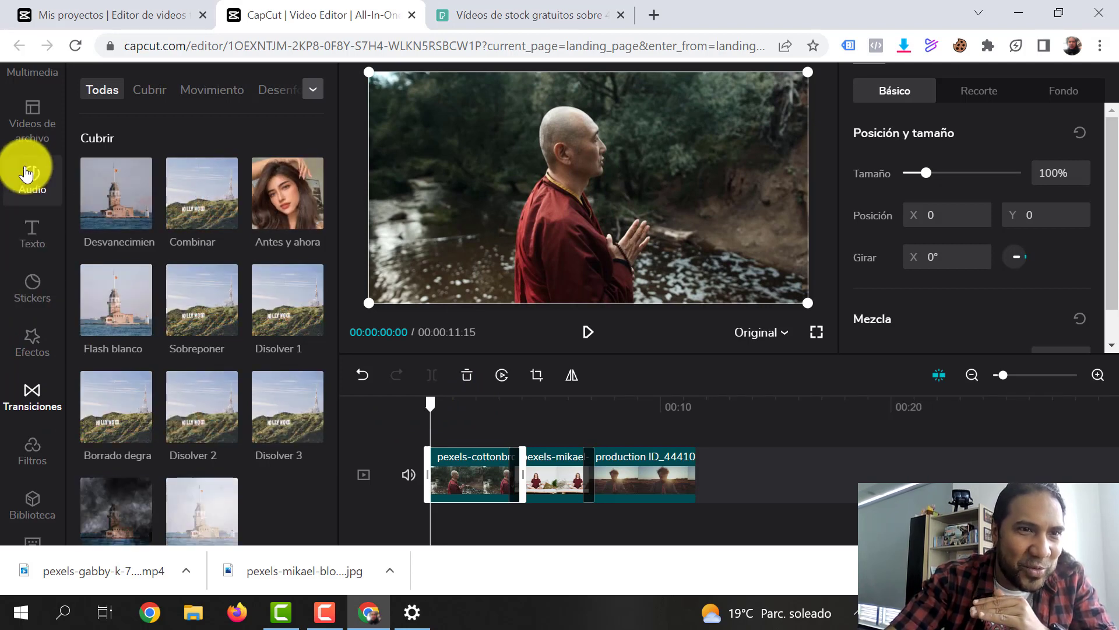
Add the recommended music track Sunroof at the start of the timeline and close the browser's downloads bar.
click(24, 170)
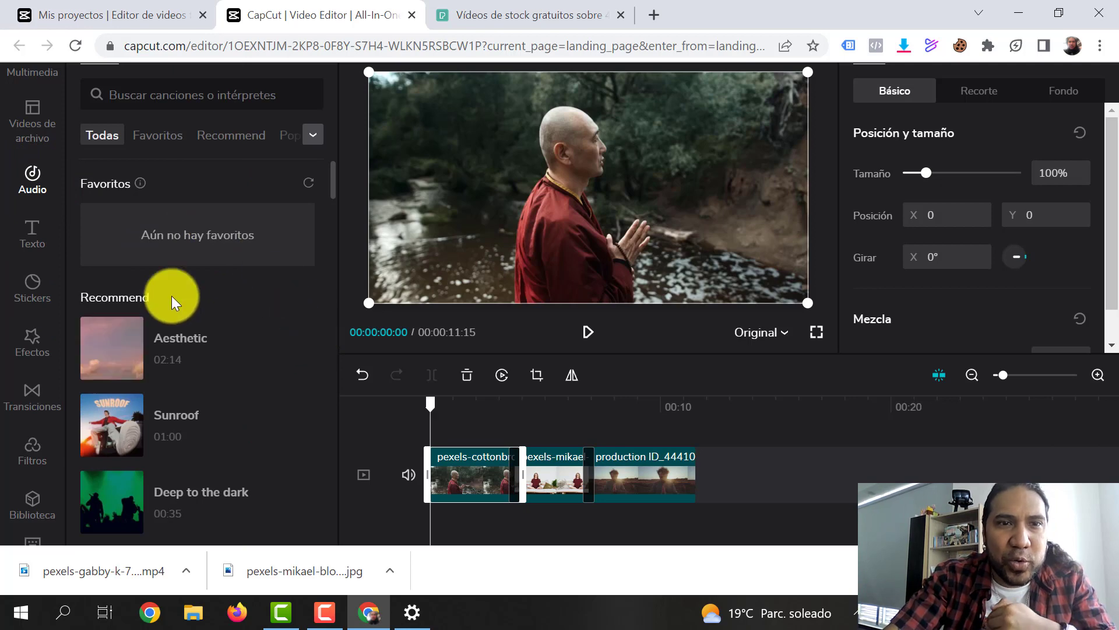
mouse_move(217, 343)
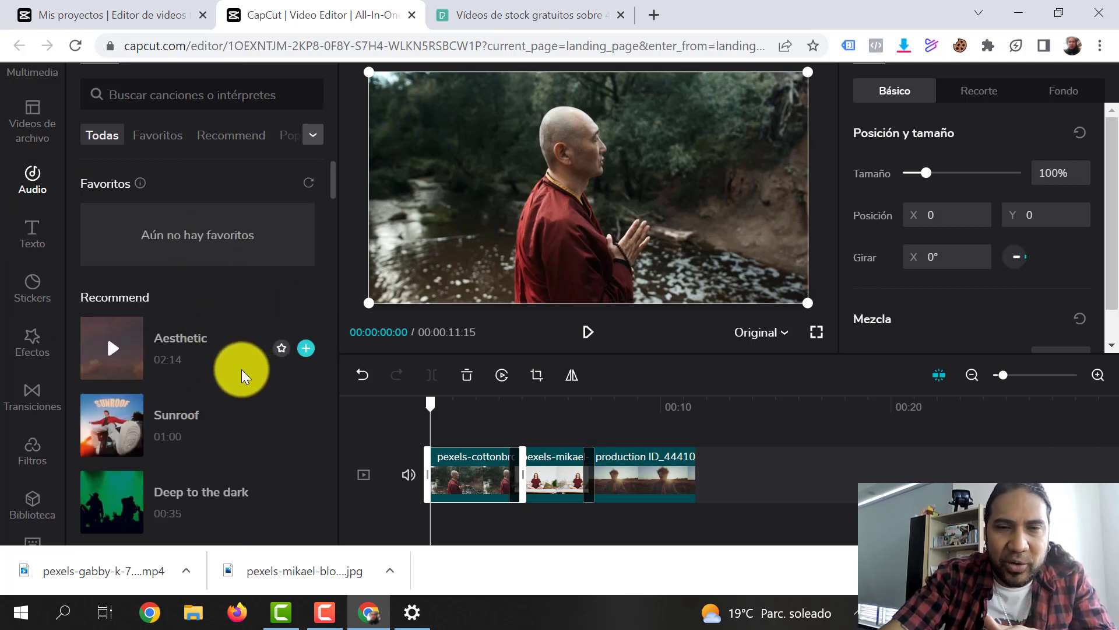
mouse_move(115, 443)
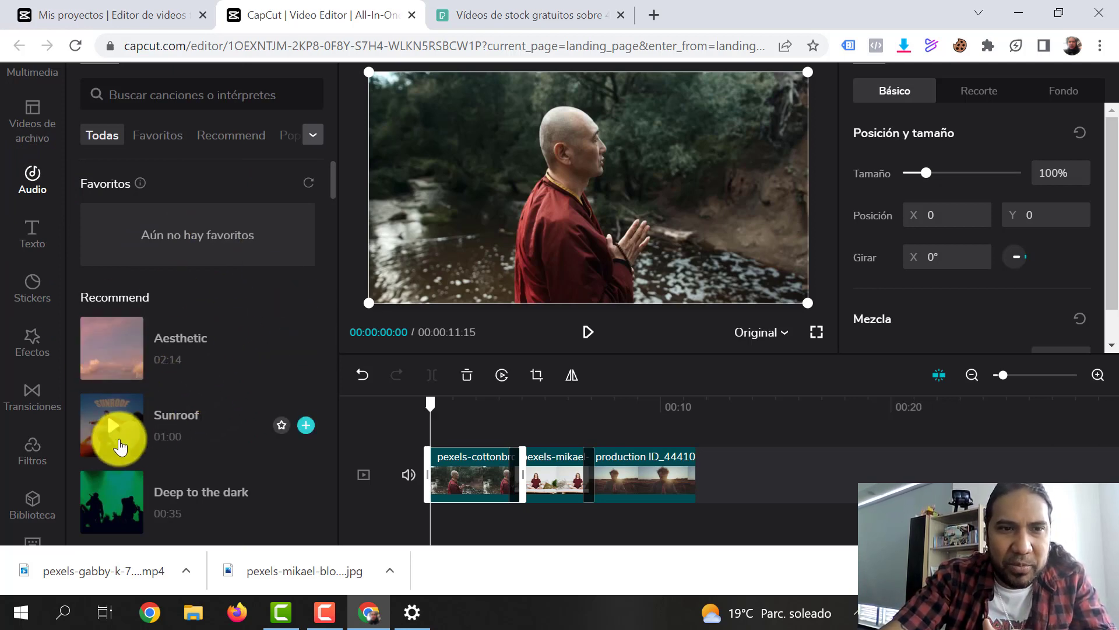
click(306, 426)
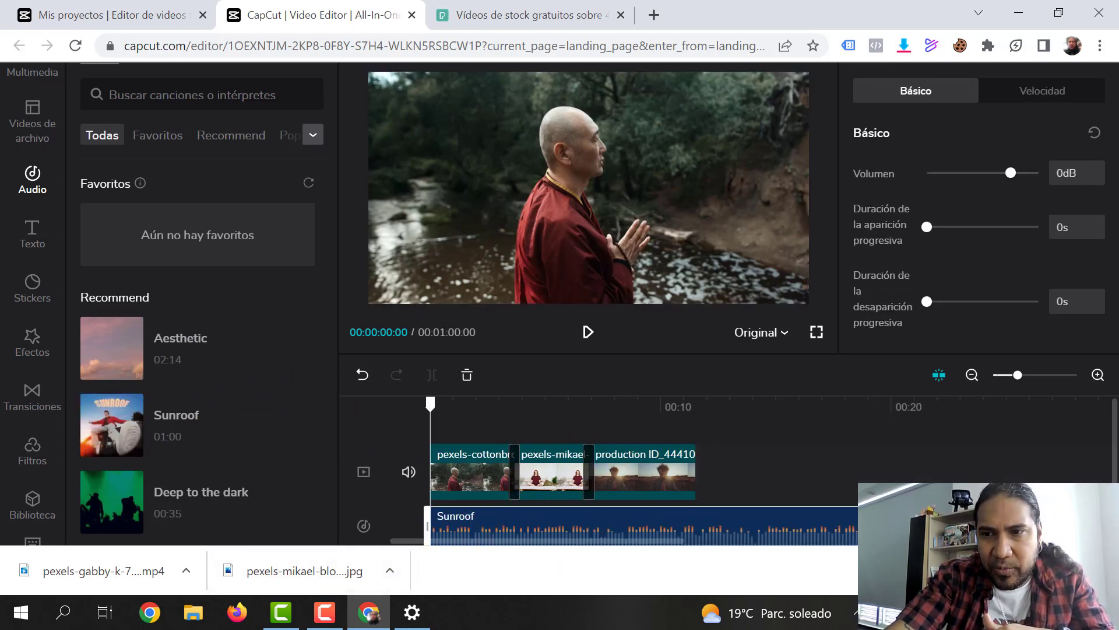
click(1103, 570)
Trim the end of the Sunroof track in several passes to match the end of the video at about 11.5 seconds.
scroll(744, 553, down, 1)
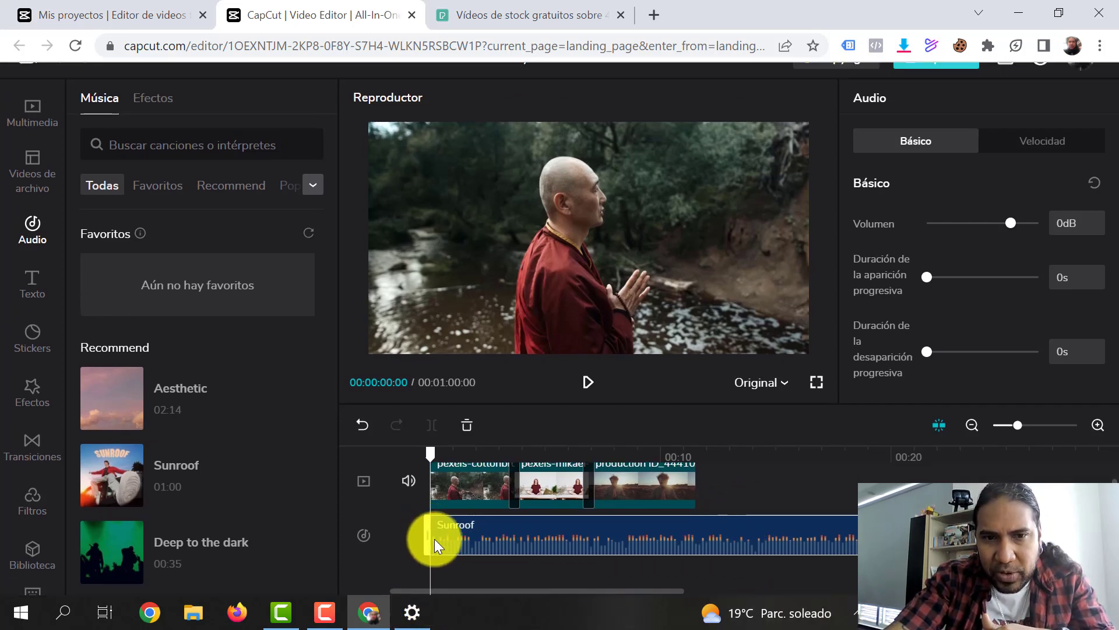
drag(548, 588, 971, 590)
click(674, 532)
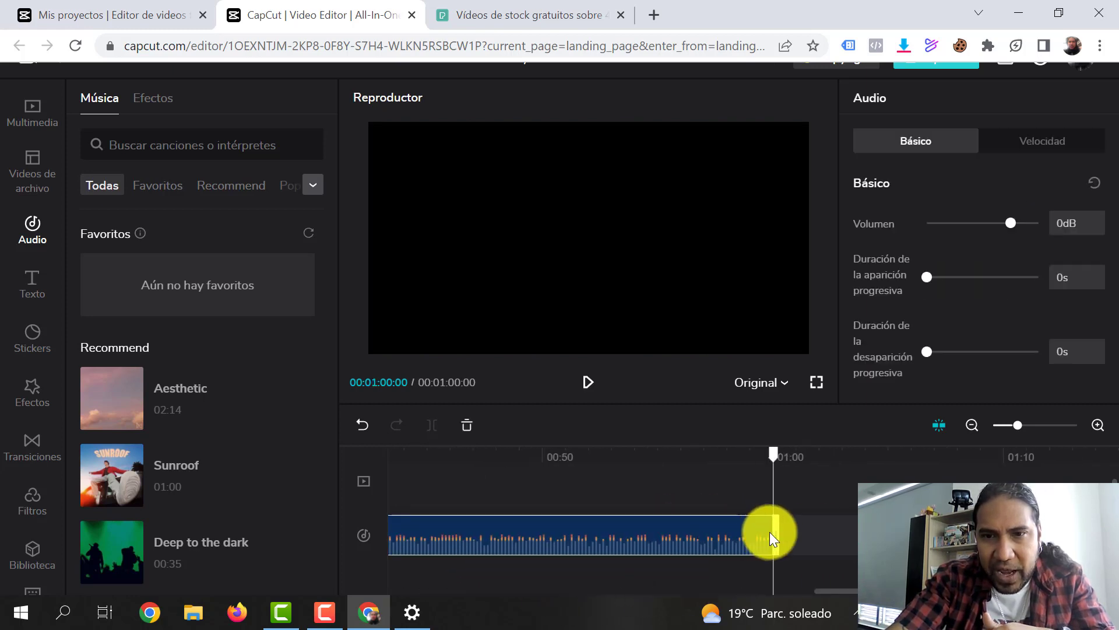
drag(779, 533, 463, 530)
click(892, 571)
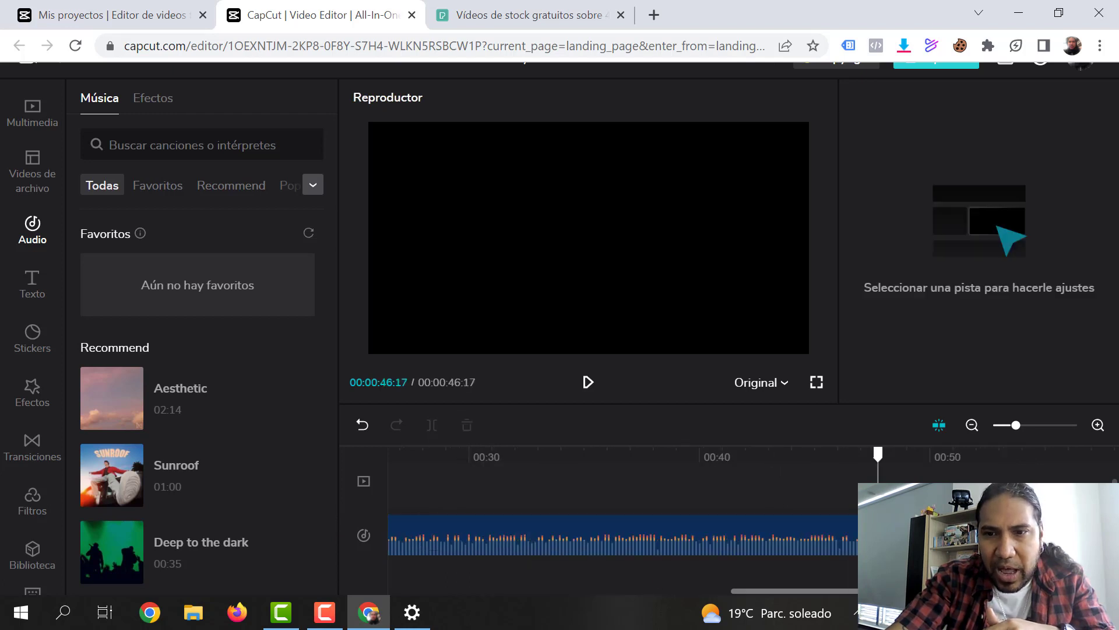
drag(961, 533, 524, 537)
drag(746, 588, 667, 590)
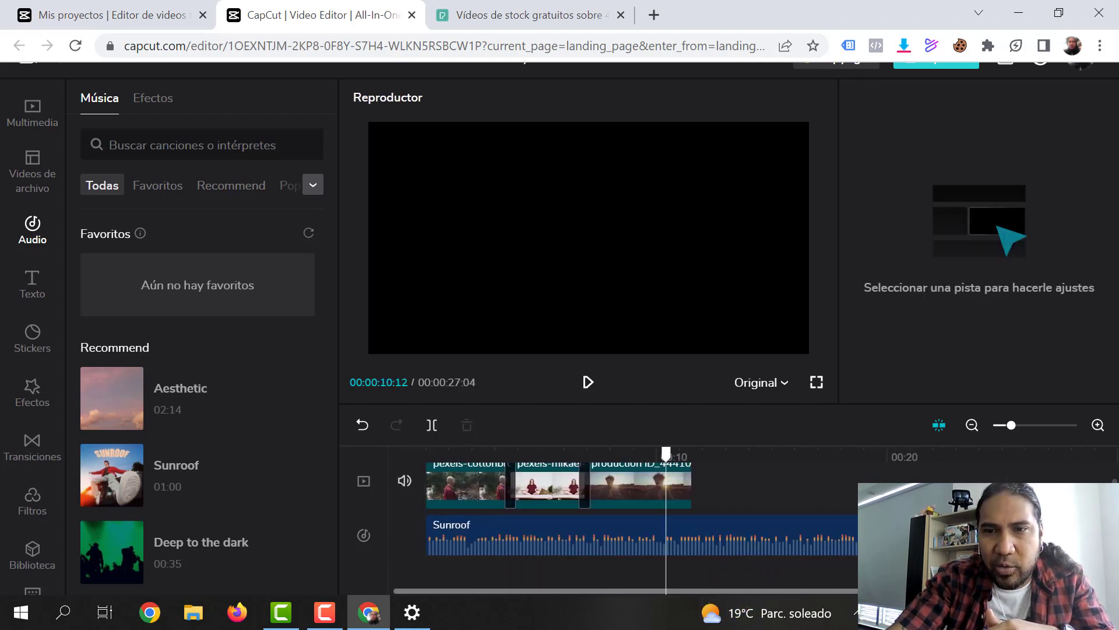
click(641, 534)
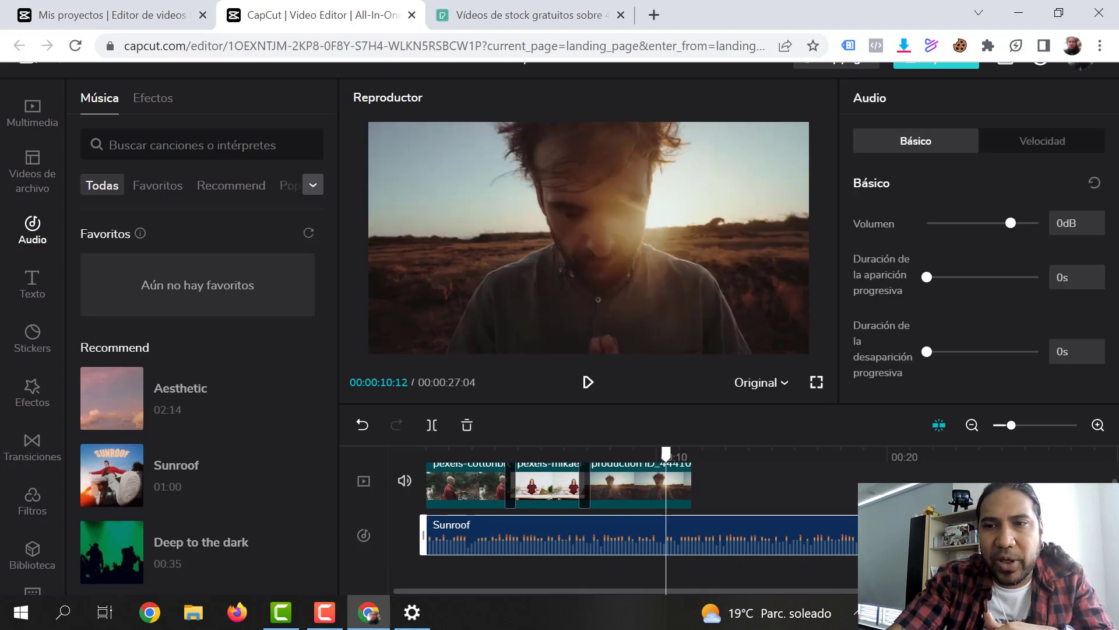
drag(1031, 534, 694, 532)
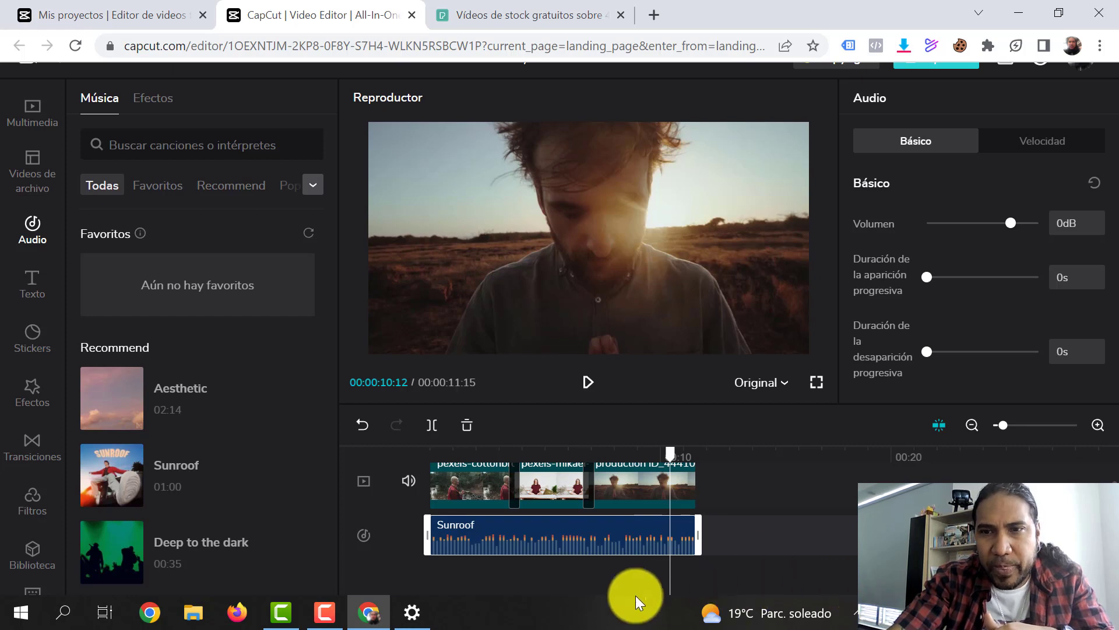
Return the playhead to the start of the timeline and look at the project's copyright check option.
click(567, 589)
click(624, 541)
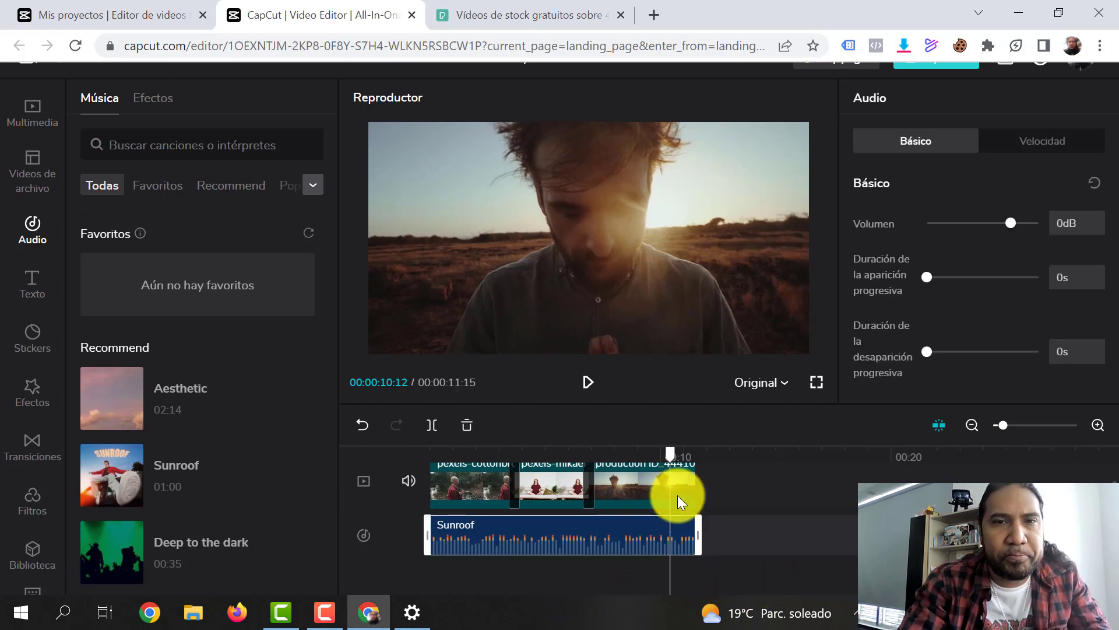
drag(670, 450, 356, 482)
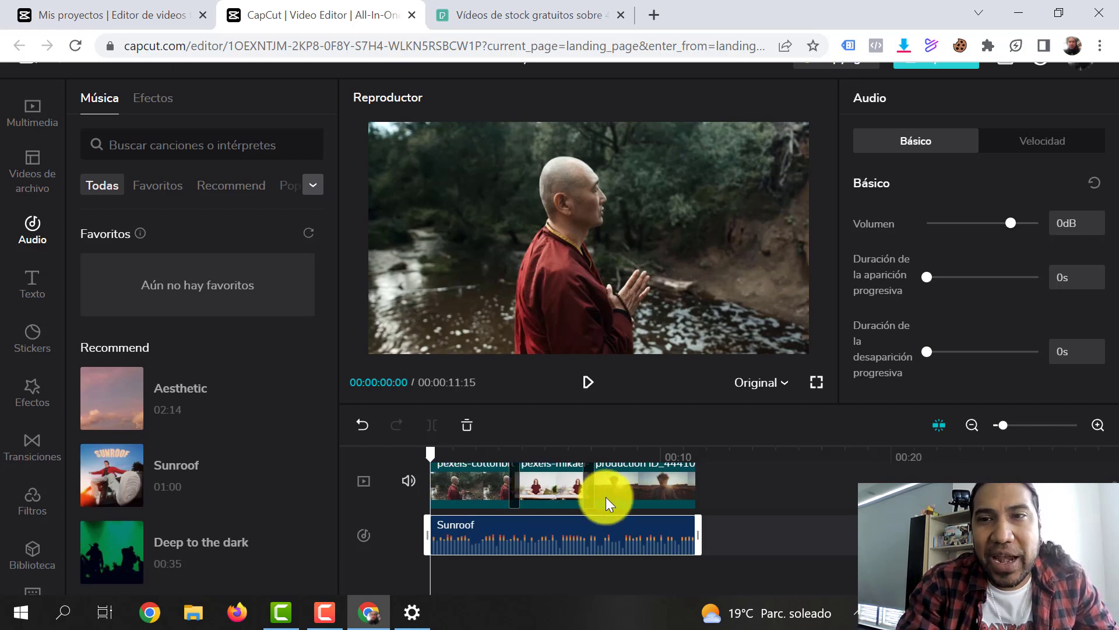
scroll(816, 379, up, 1)
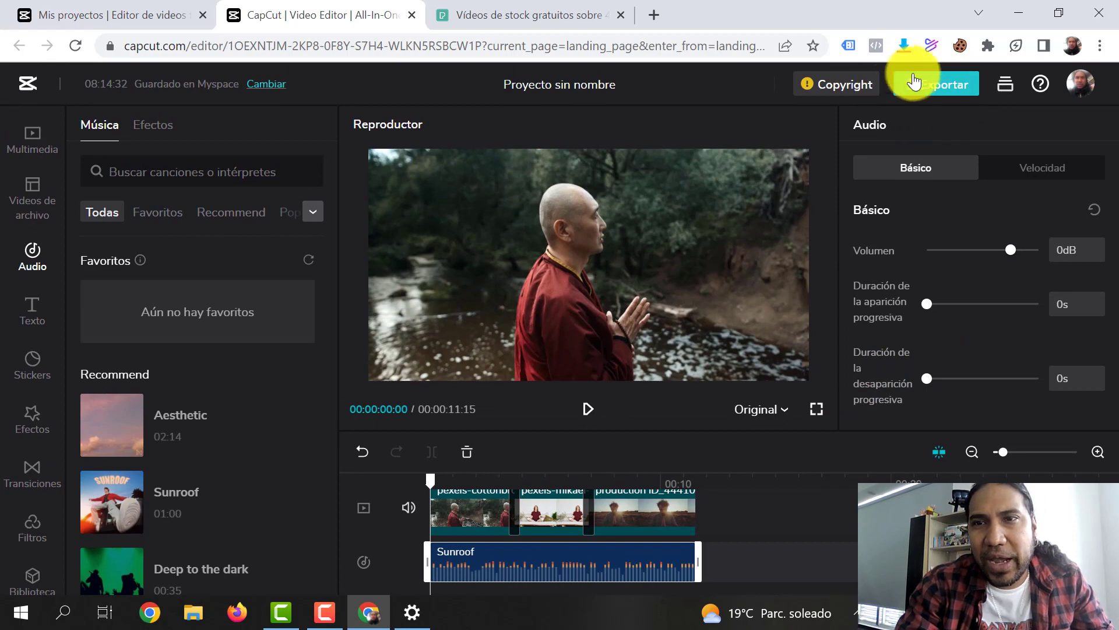
click(829, 86)
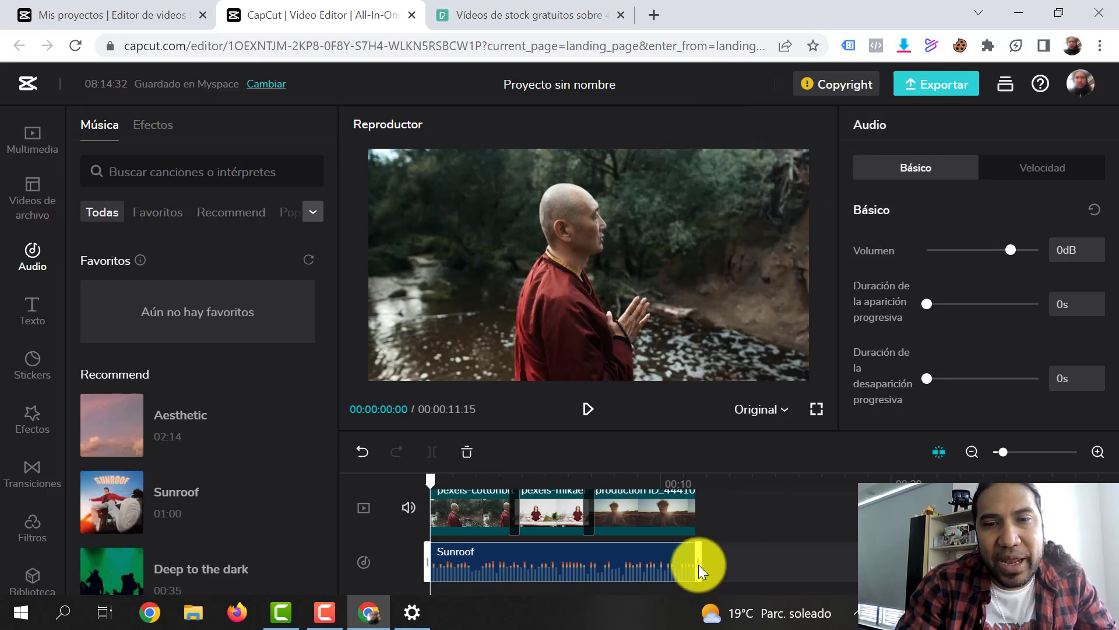
Move the playhead to the end of the video and select the Sunroof track.
click(729, 559)
click(601, 562)
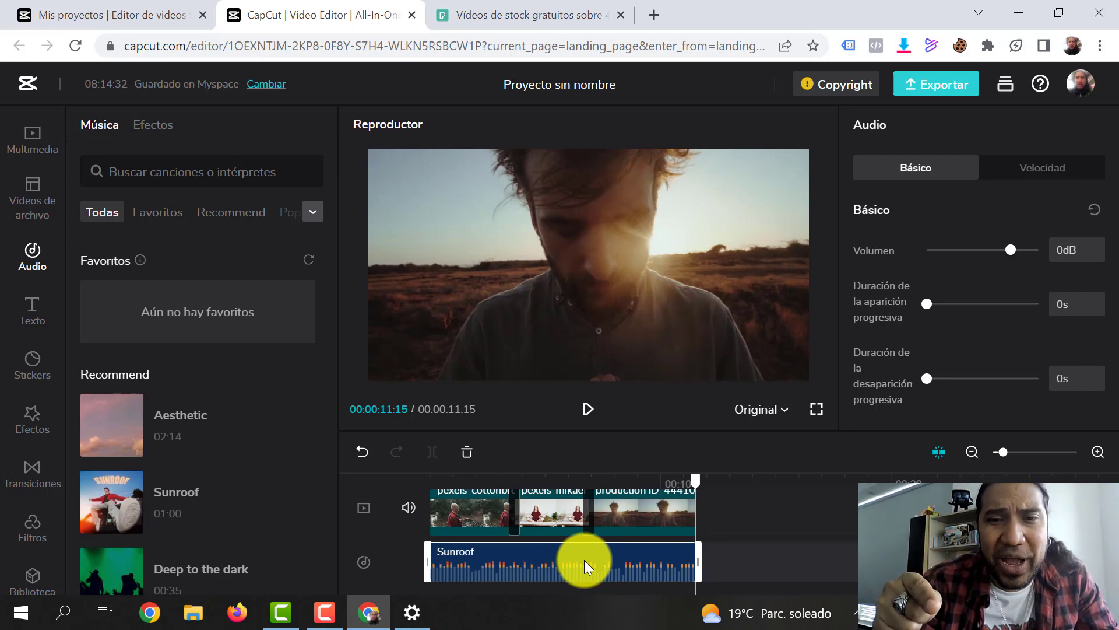
click(789, 544)
click(650, 574)
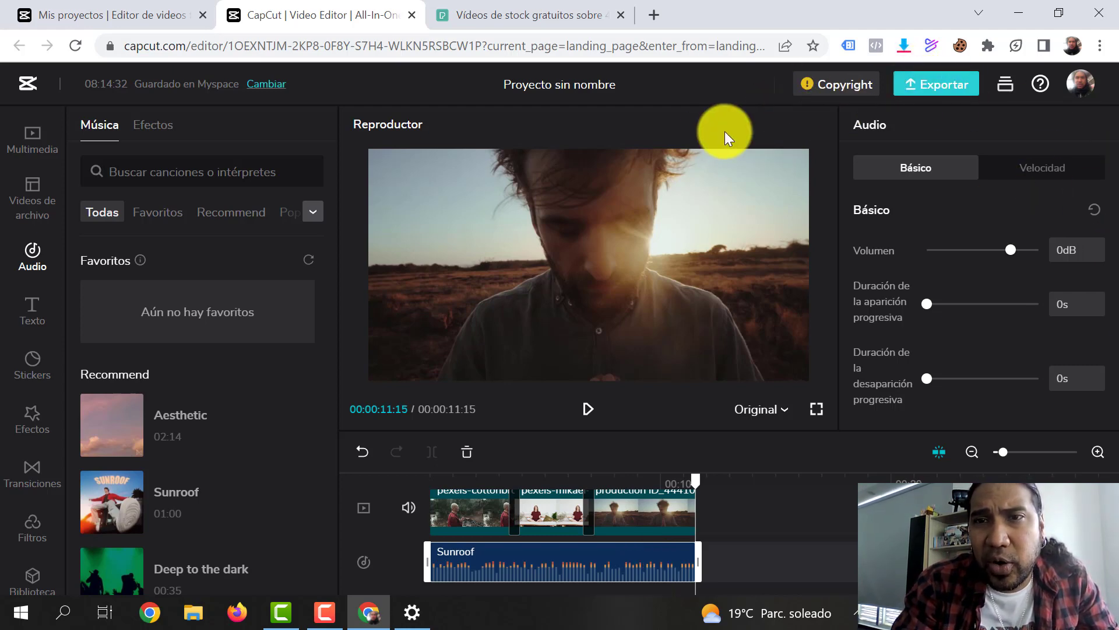
Export the video under the file name VideoCapcut at 720p resolution.
click(940, 92)
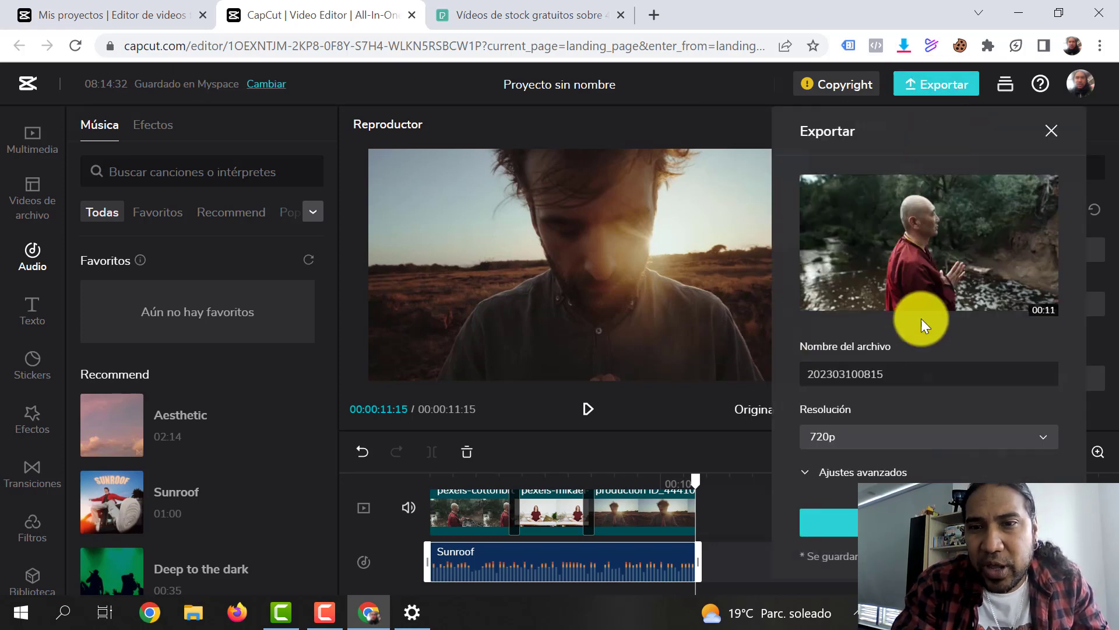
click(1039, 438)
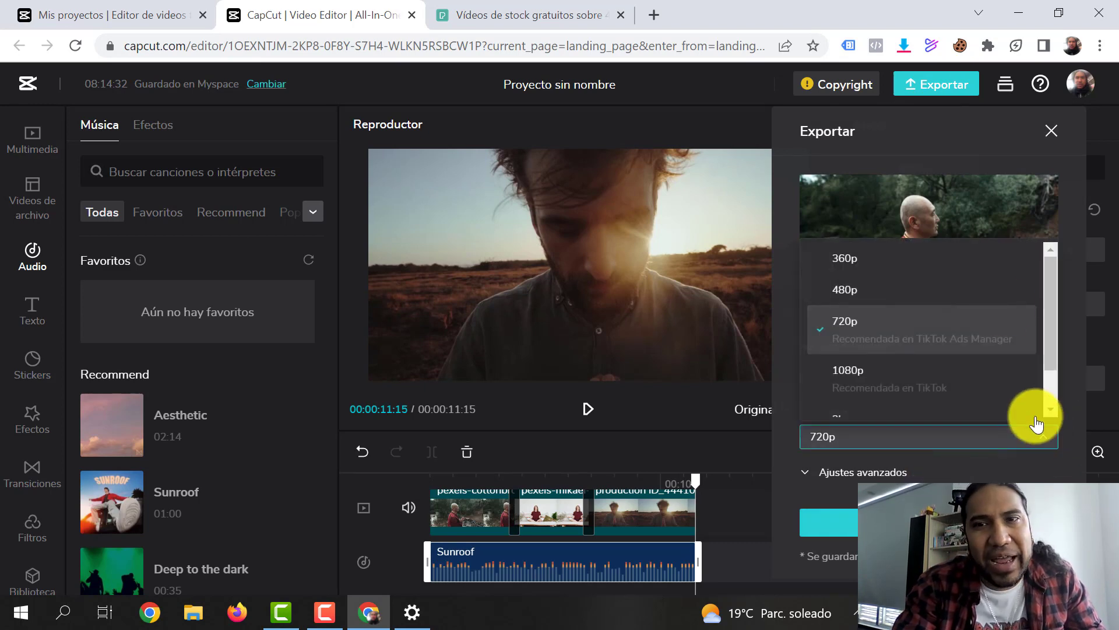
click(958, 338)
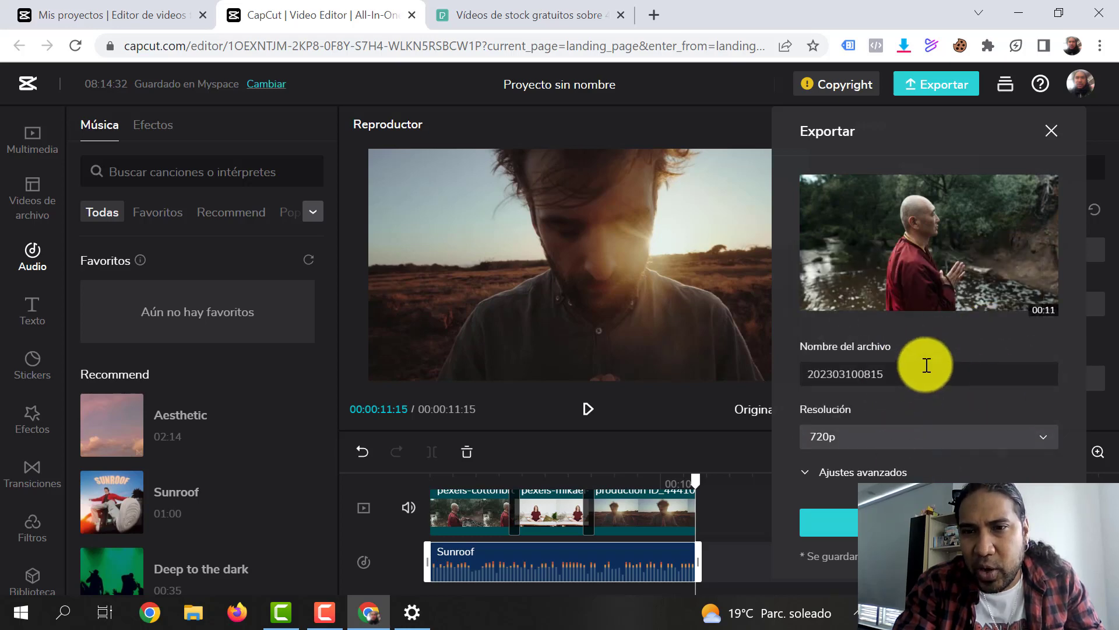
click(908, 374)
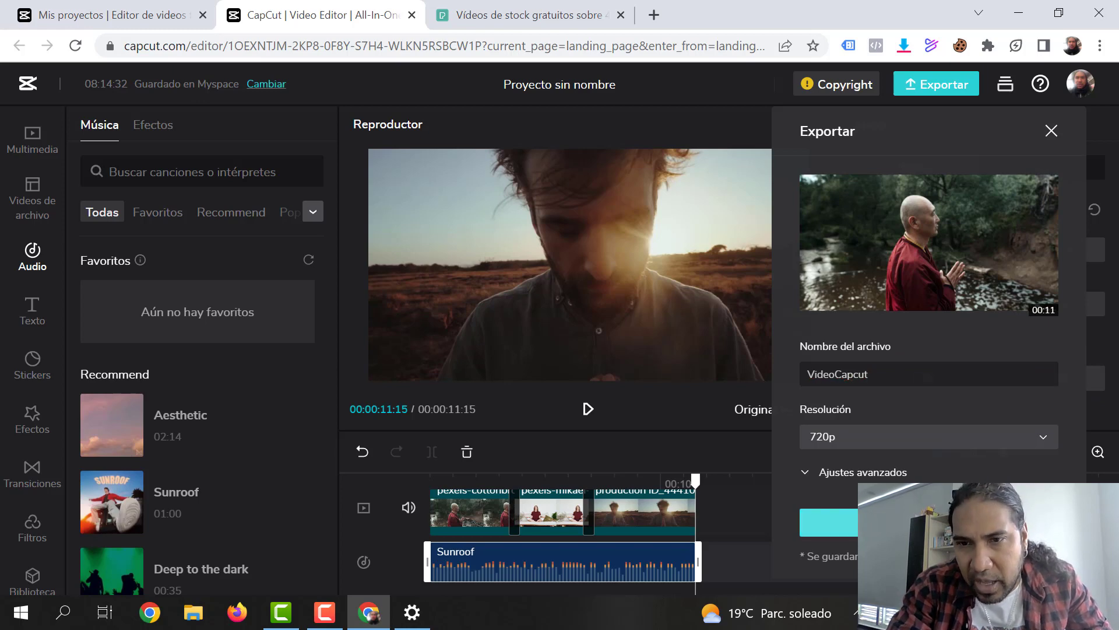
click(927, 521)
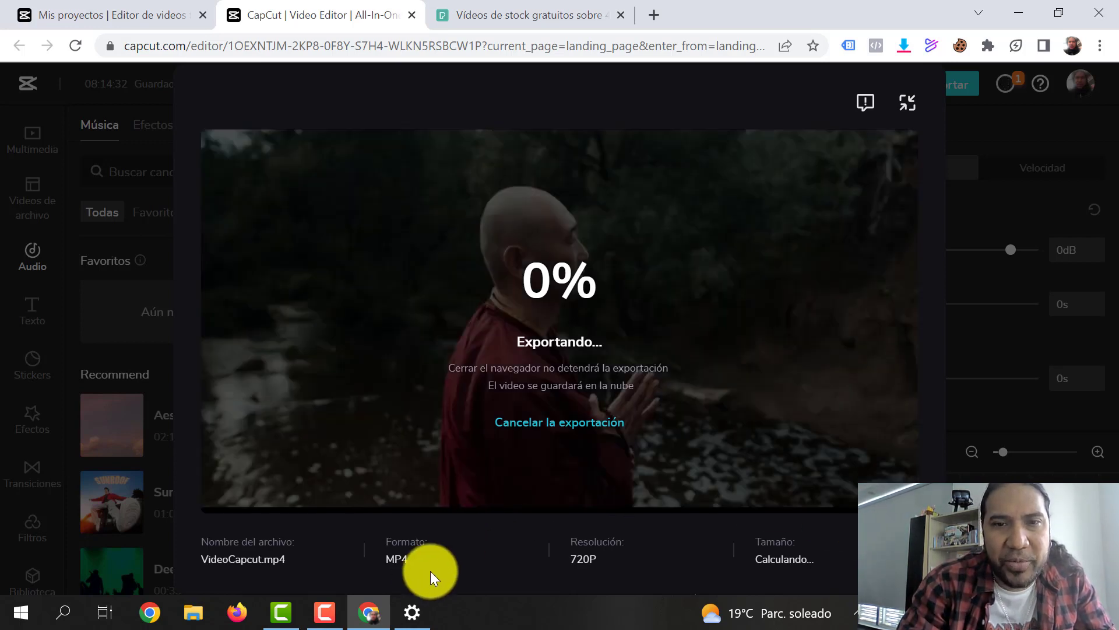
Preview and download the exported video, and show VideoCapcut.mp4 in its download folder.
click(333, 619)
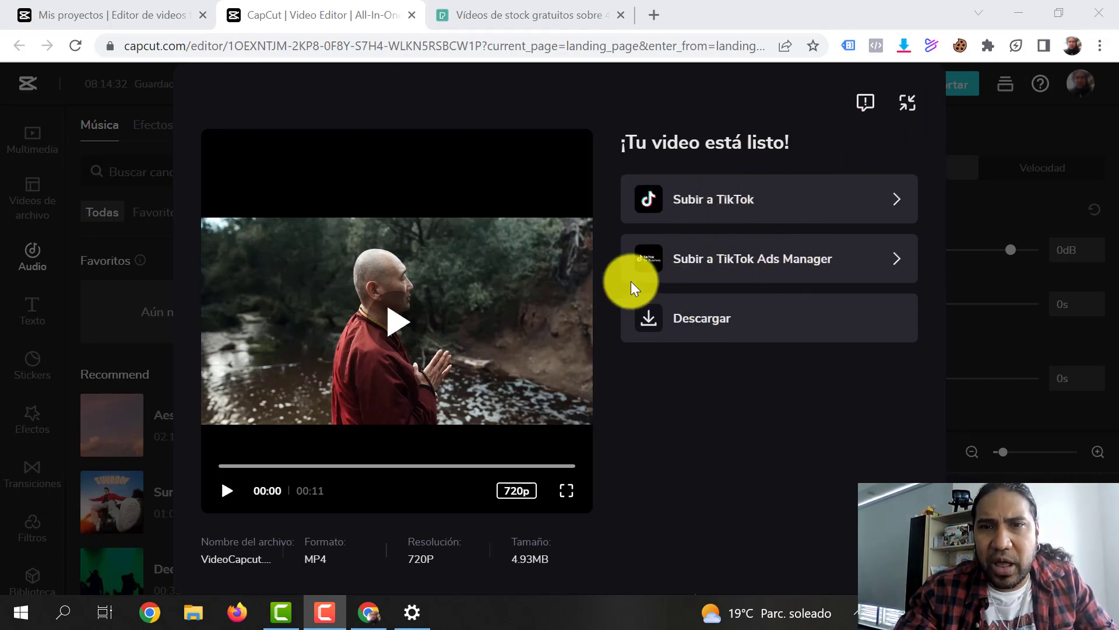
click(228, 492)
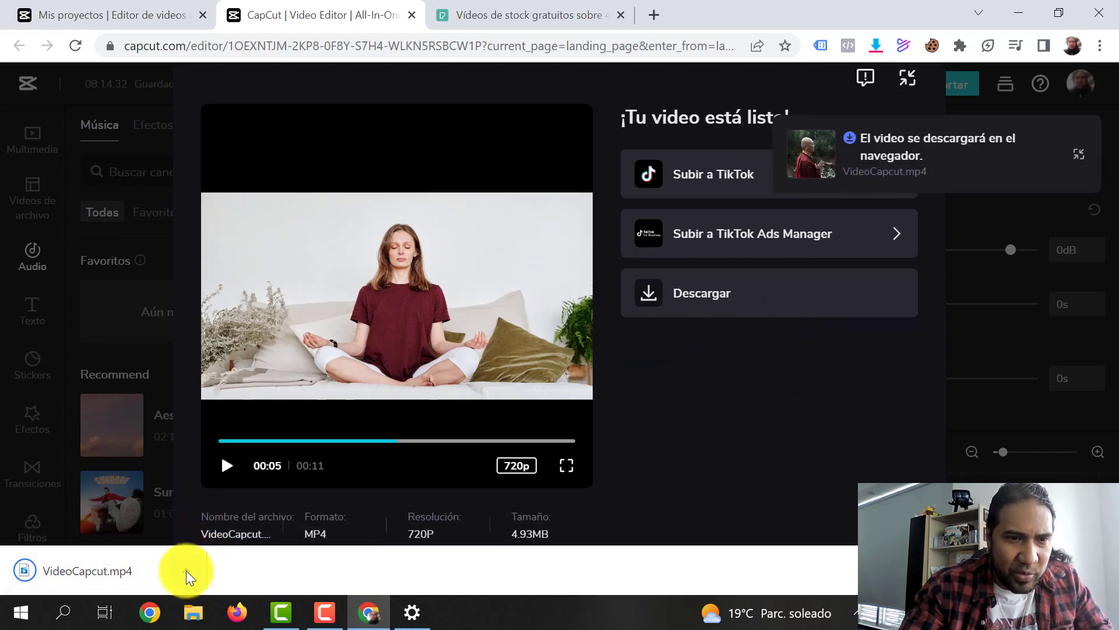
click(186, 569)
click(244, 509)
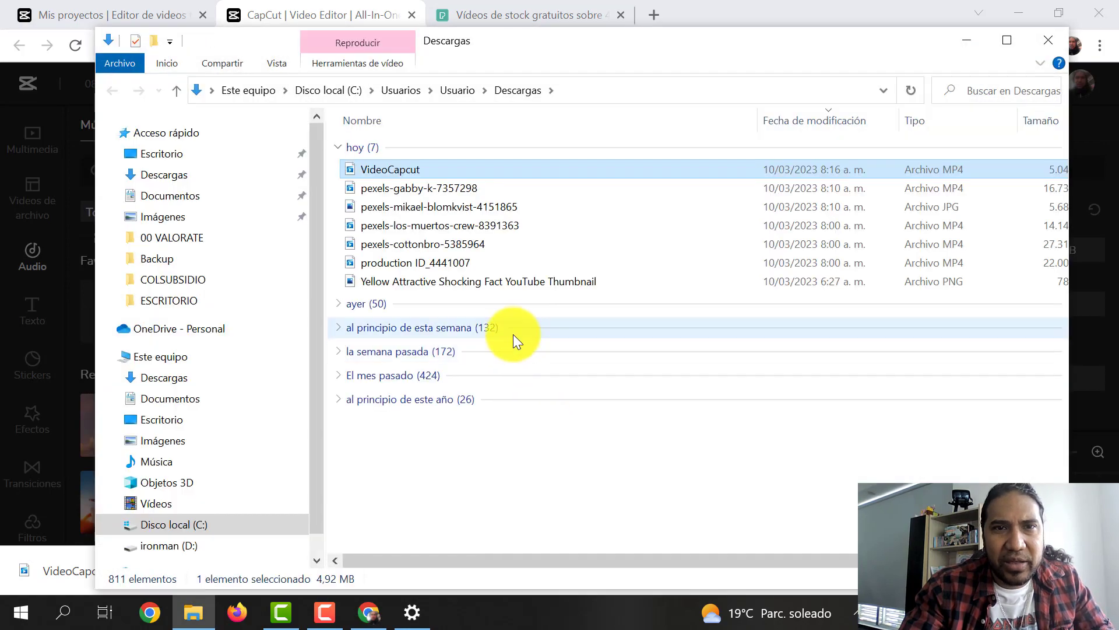
Play the downloaded VideoCapcut file, skim through it and back to the beginning, and close the player.
double_click(396, 172)
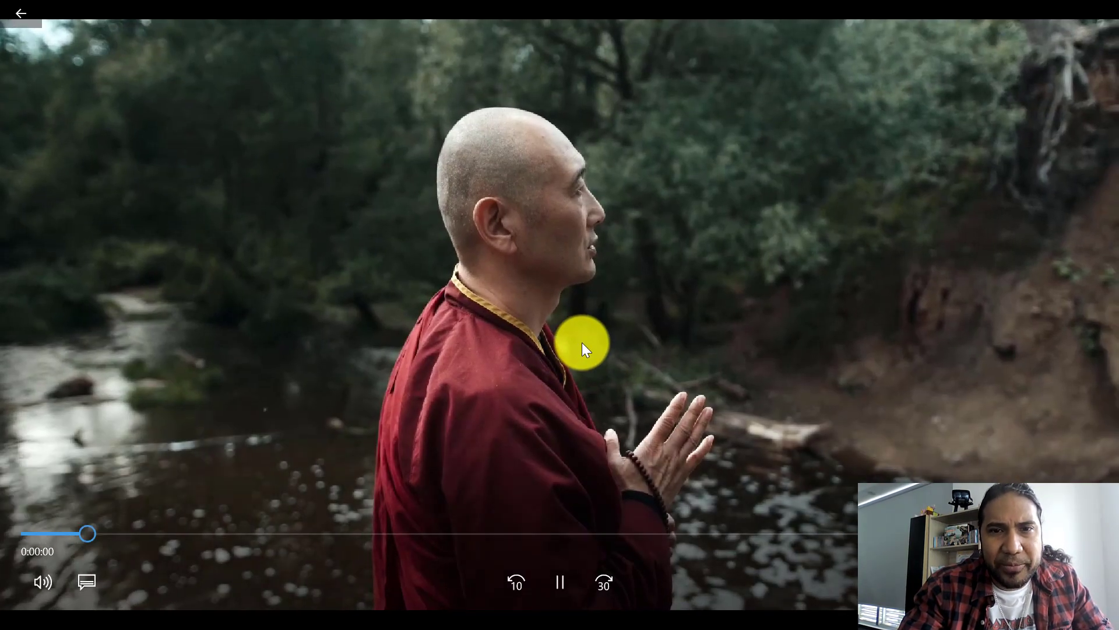
drag(252, 533, 455, 525)
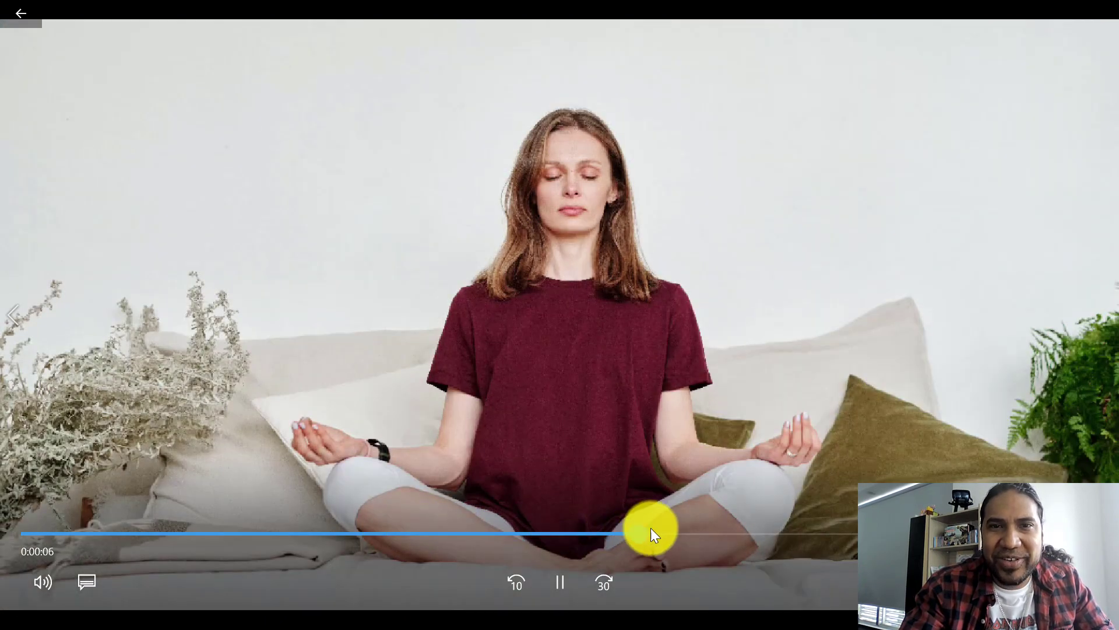
drag(652, 528, 6, 494)
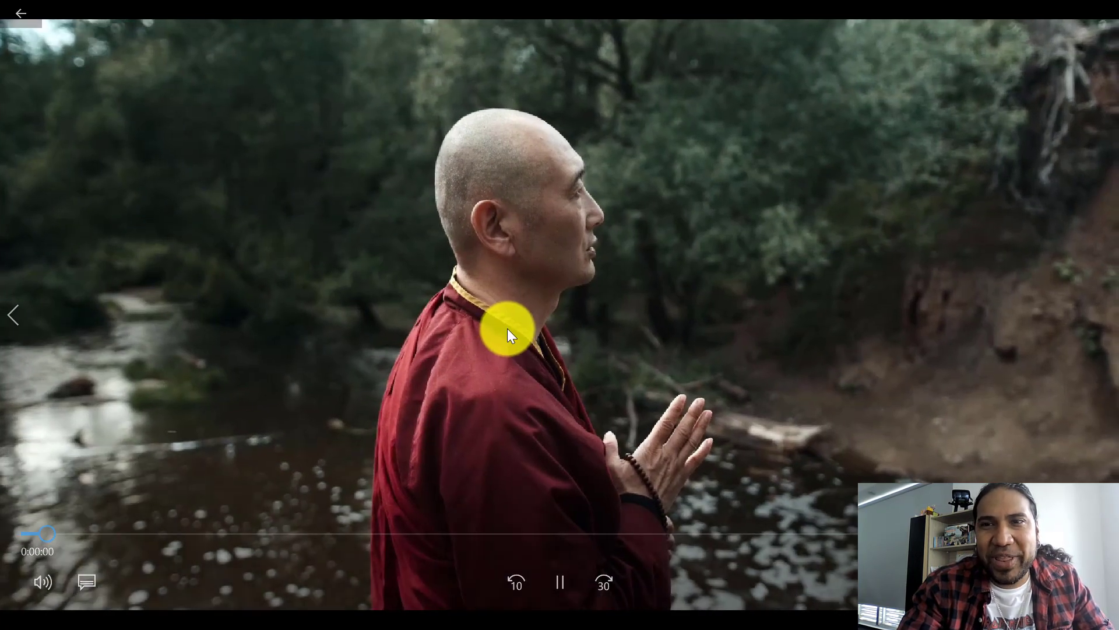
double_click(509, 328)
click(1090, 8)
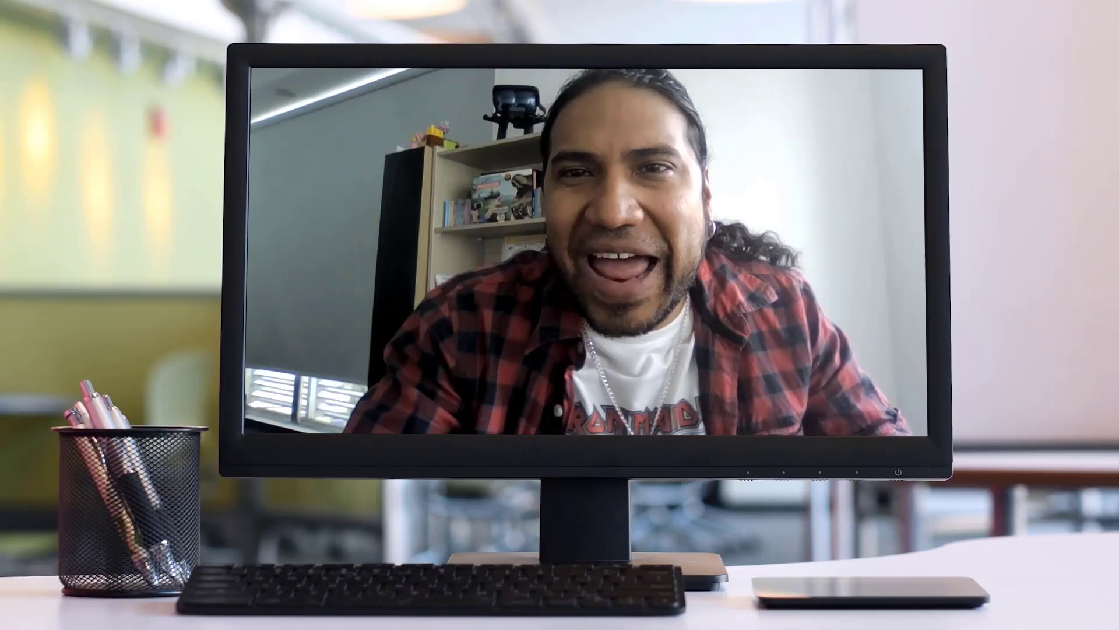